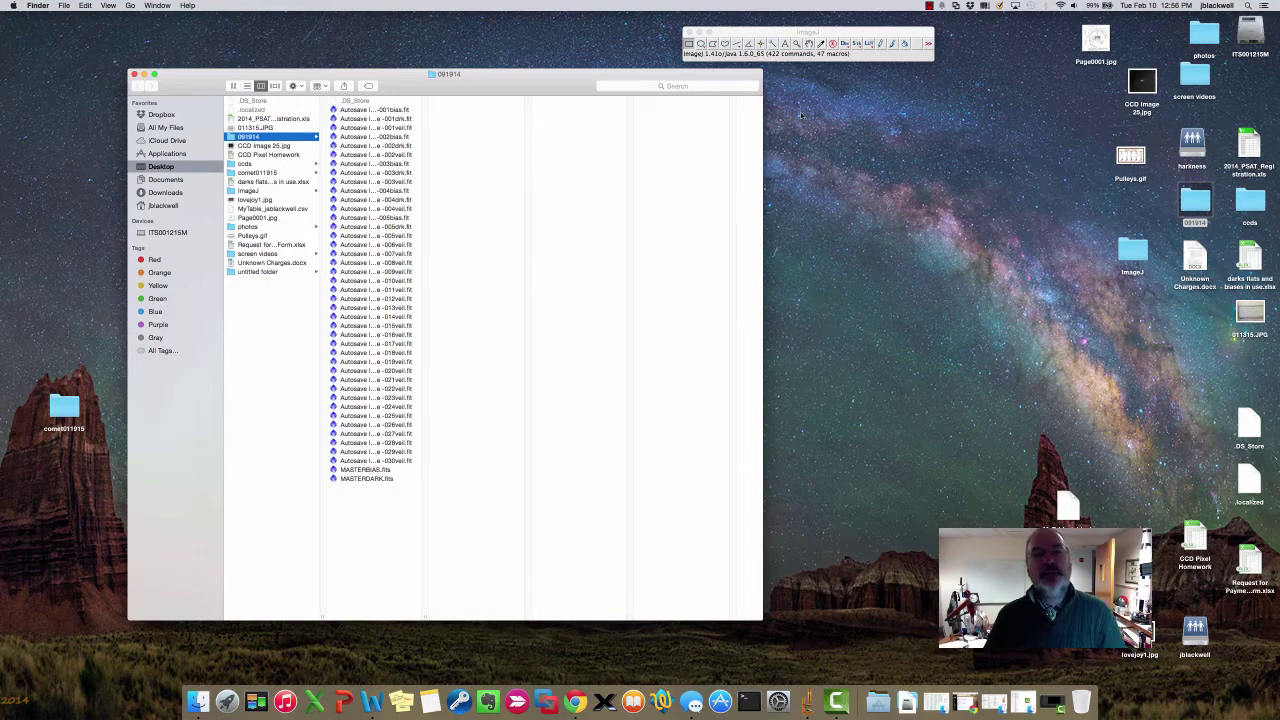
Drag the ImageJ toolbar window from the top edge down to the middle of the desktop.
drag(800, 33, 800, 212)
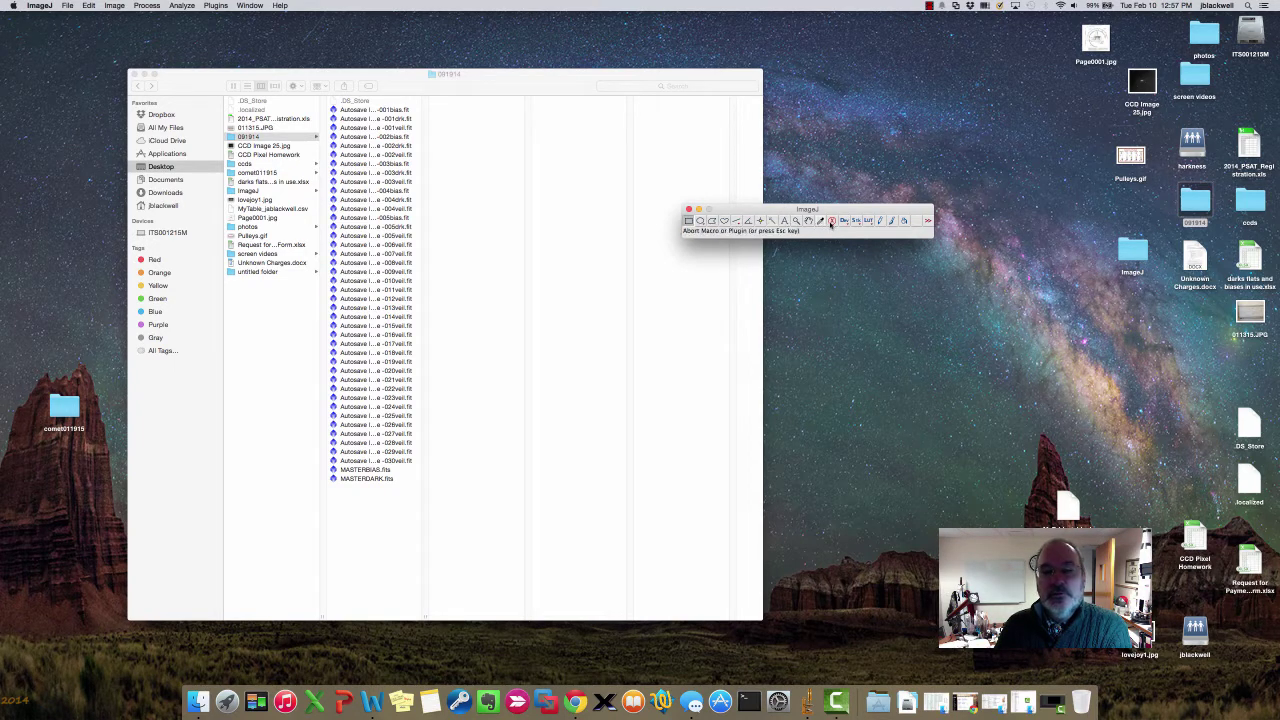
Load the Astronomy Tools macro set, then browse the Plugins > Astronomy submenu.
click(927, 220)
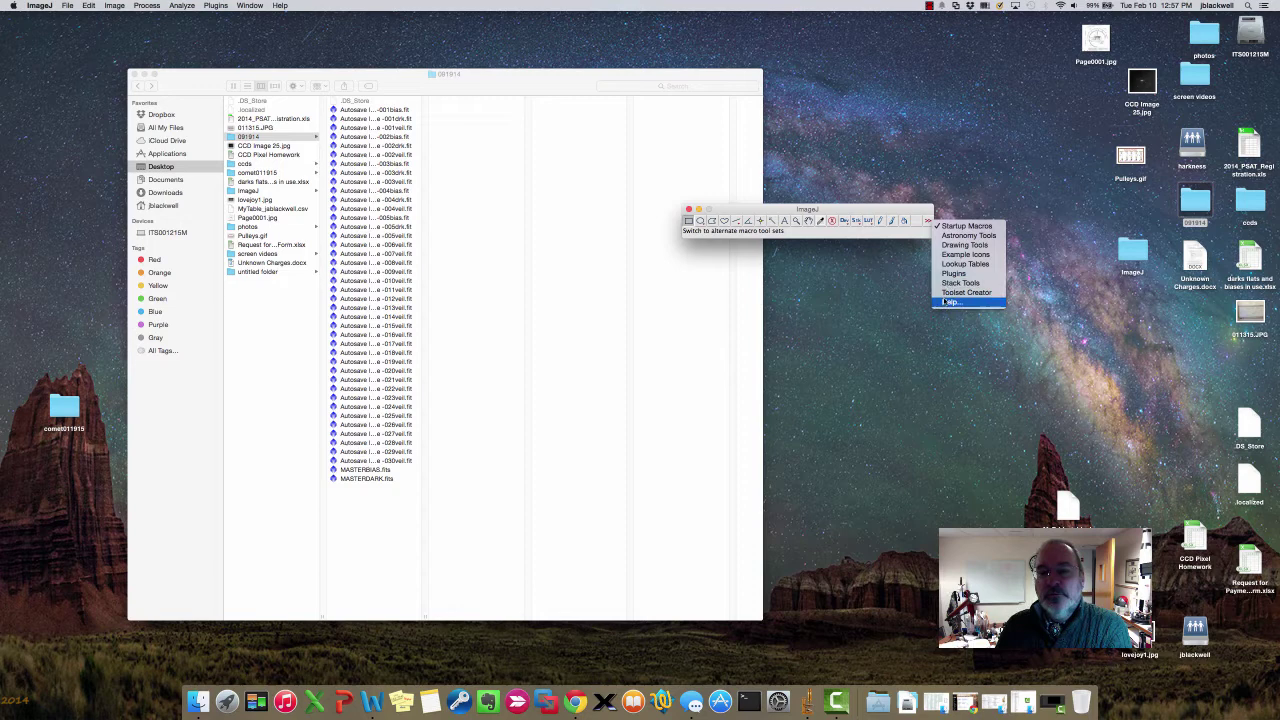
click(966, 236)
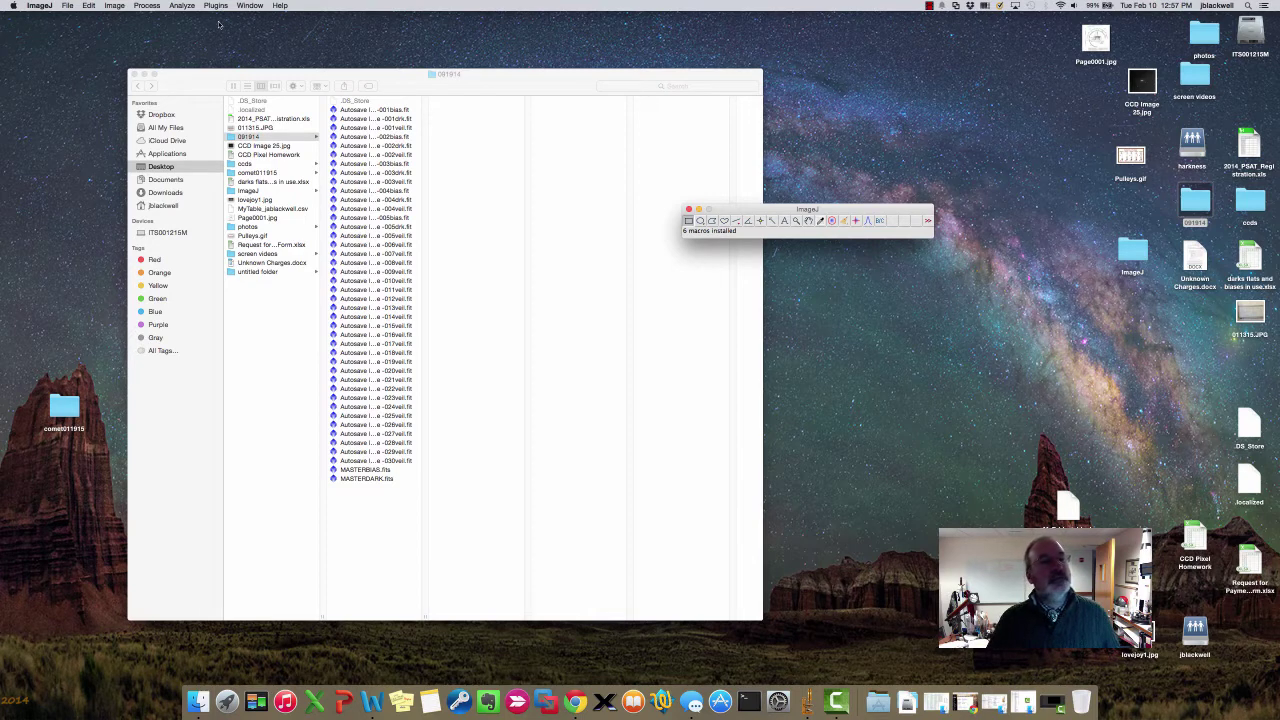
click(222, 6)
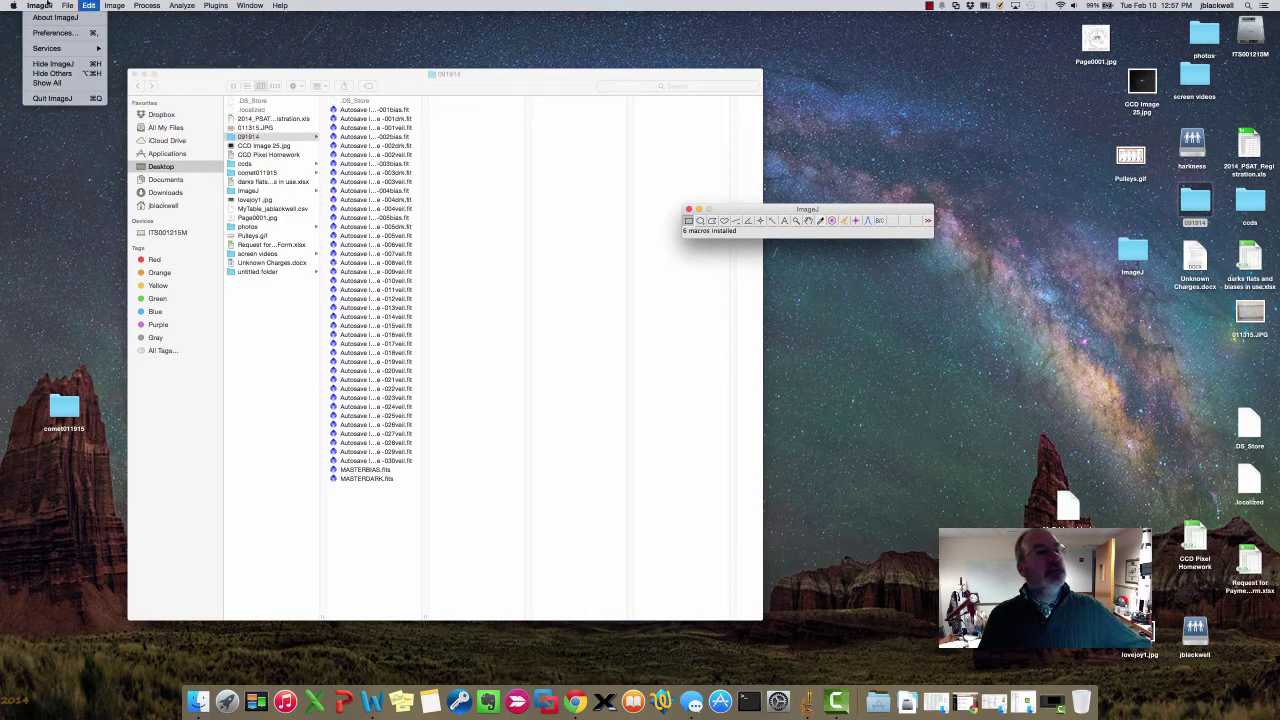
mouse_move(67, 5)
mouse_move(216, 5)
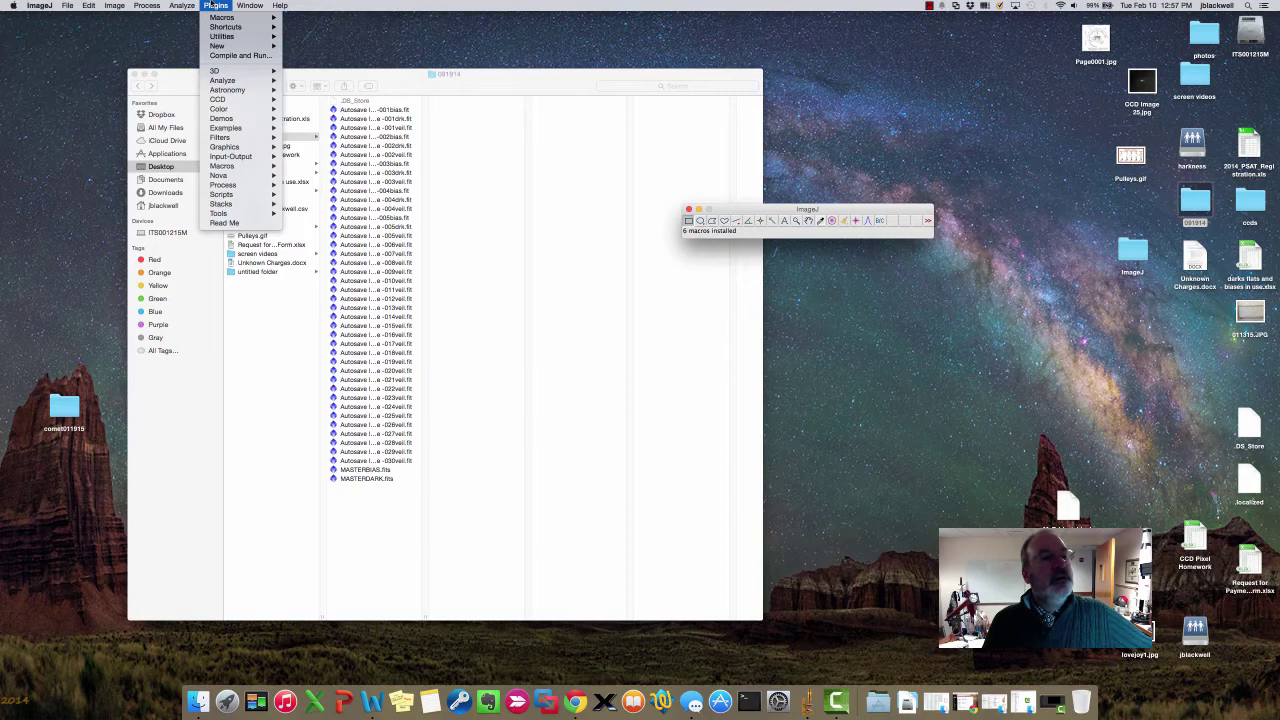
mouse_move(233, 91)
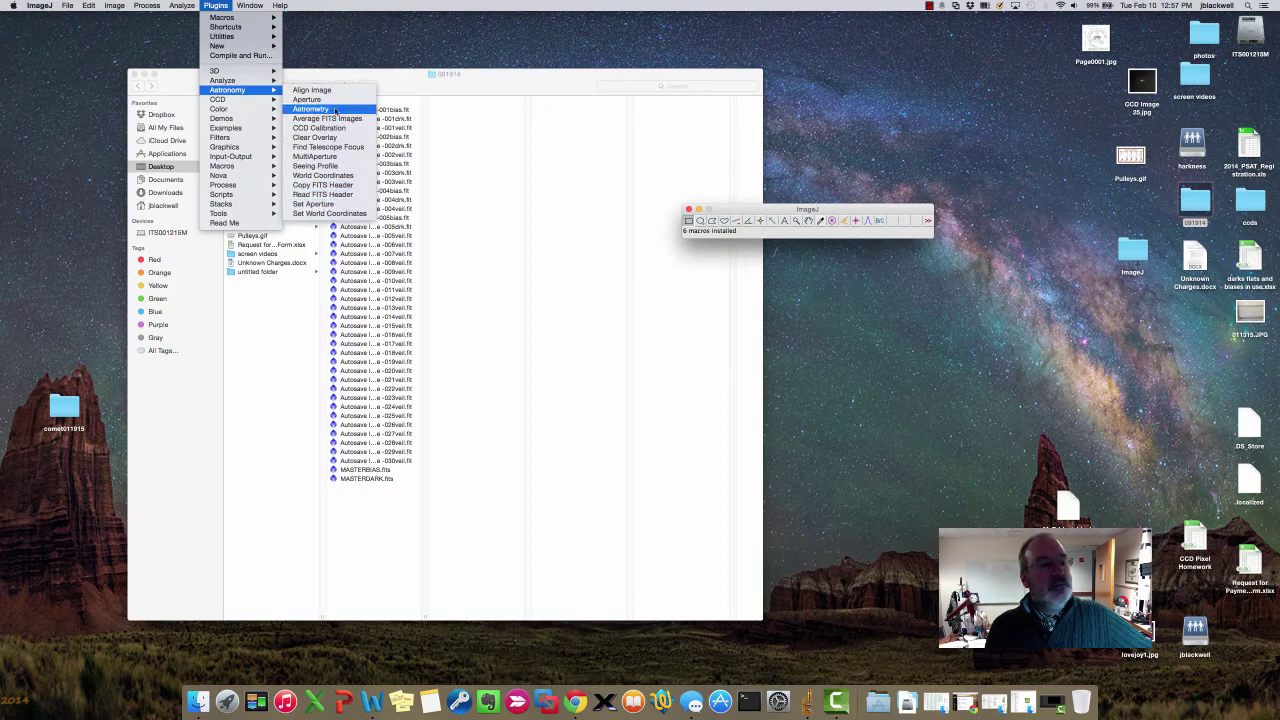
Arrange the Finder and ImageJ windows, drop 014veil.fit onto ImageJ, and position its image window.
click(418, 78)
click(420, 76)
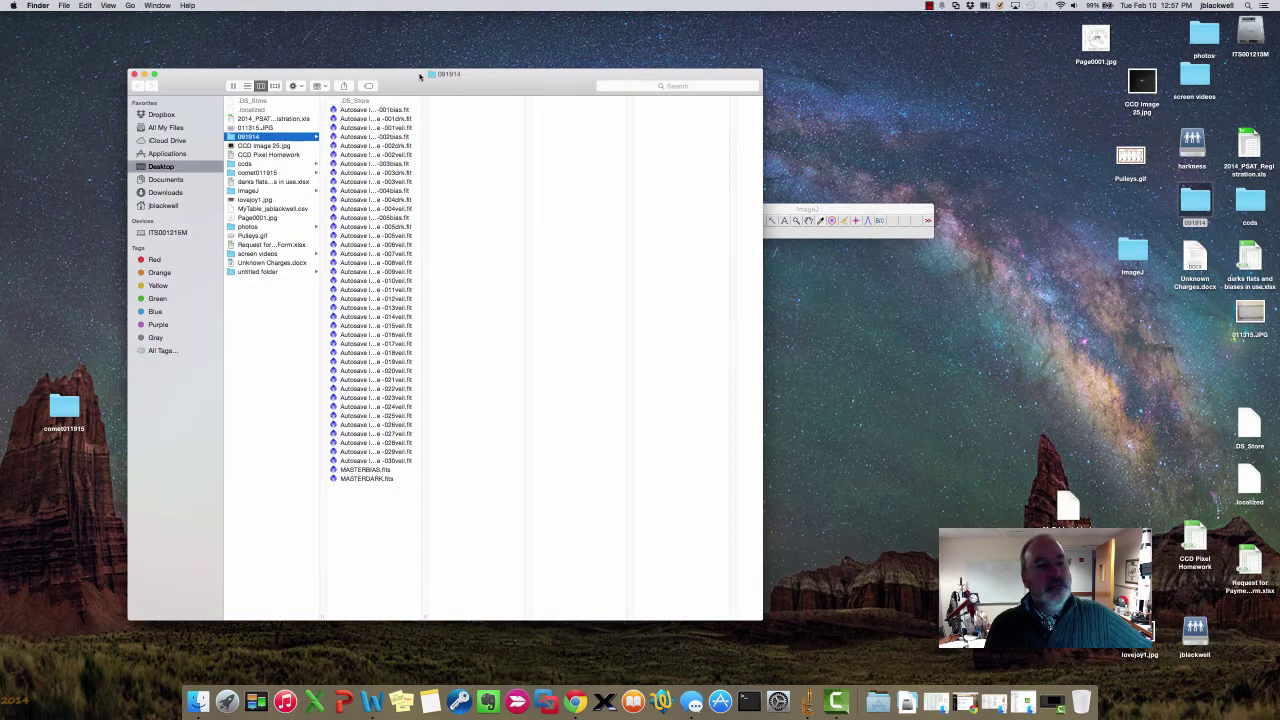
drag(420, 76, 382, 73)
click(801, 205)
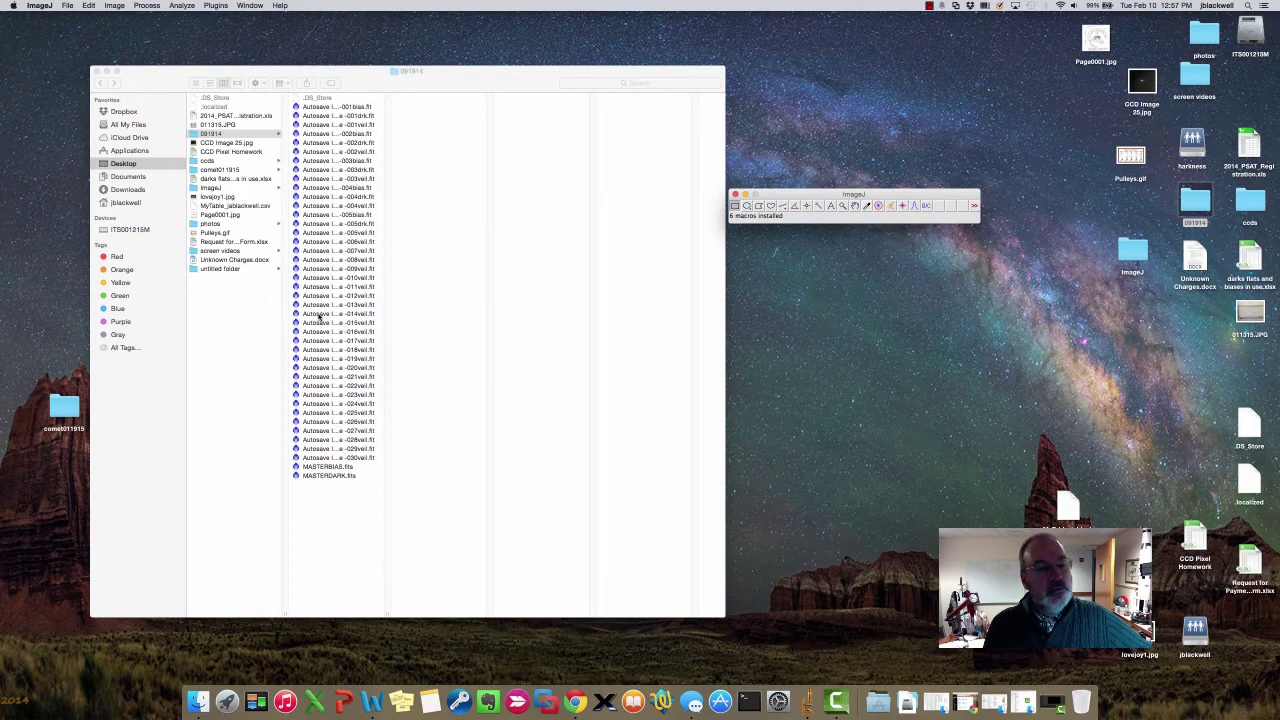
drag(318, 316, 620, 30)
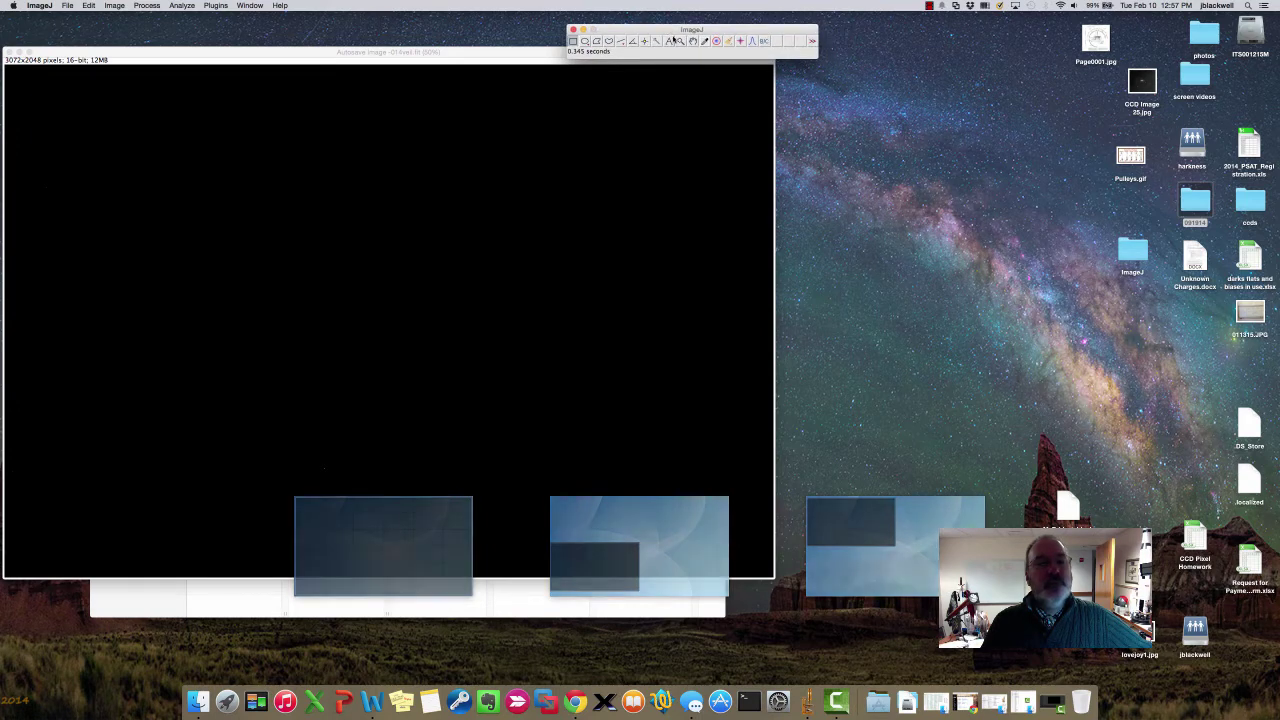
drag(488, 57, 685, 76)
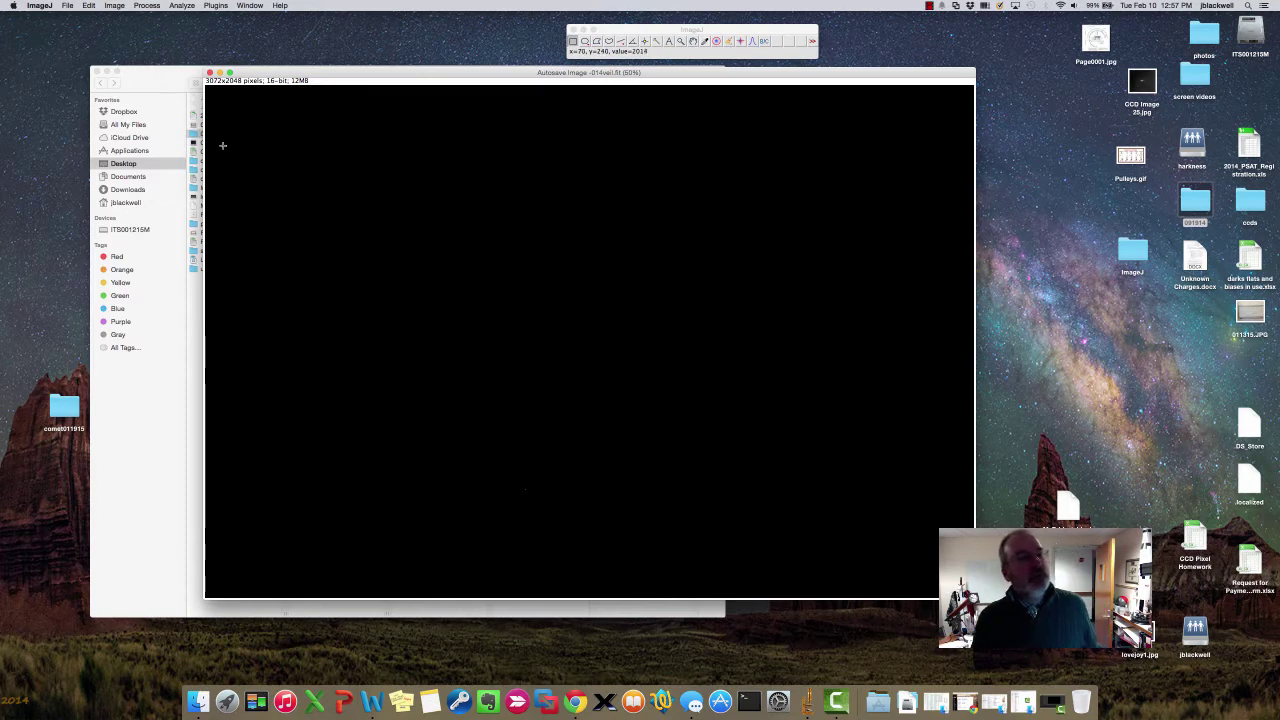
In Brightness/Contrast, auto-stretch the frame, then drag the sliders to max 43159 and min 4125.
click(116, 5)
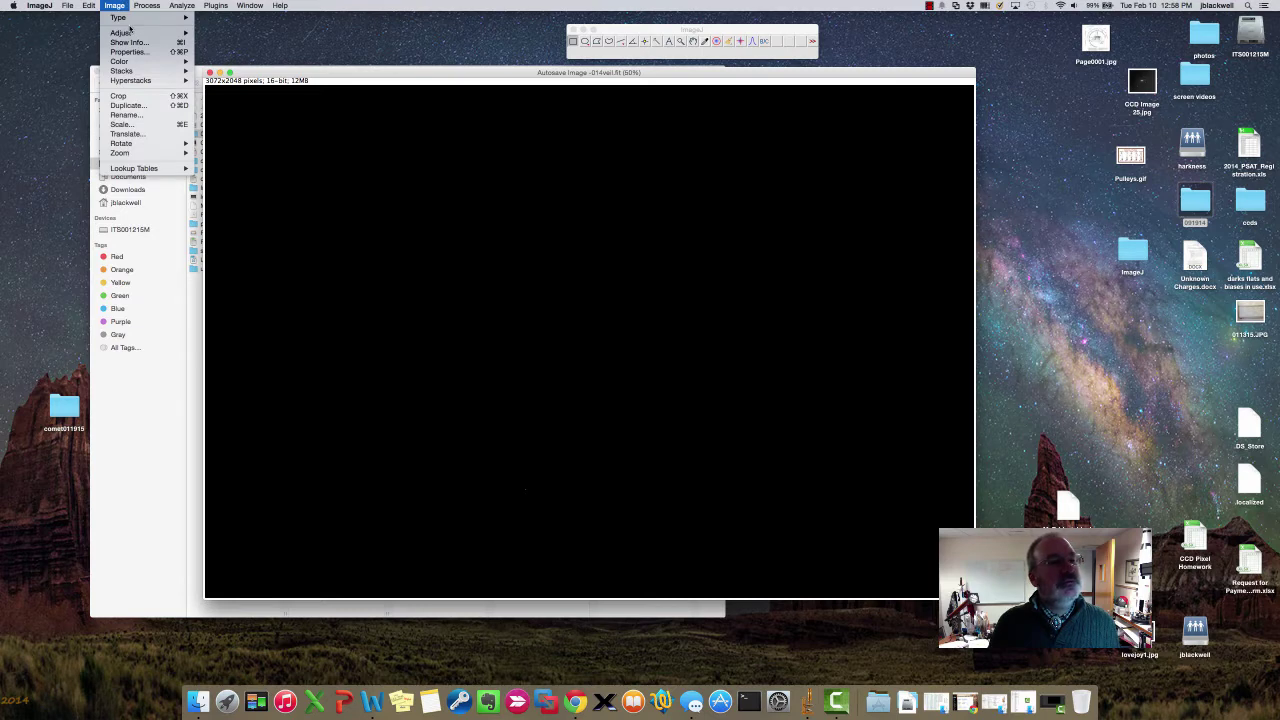
mouse_move(129, 33)
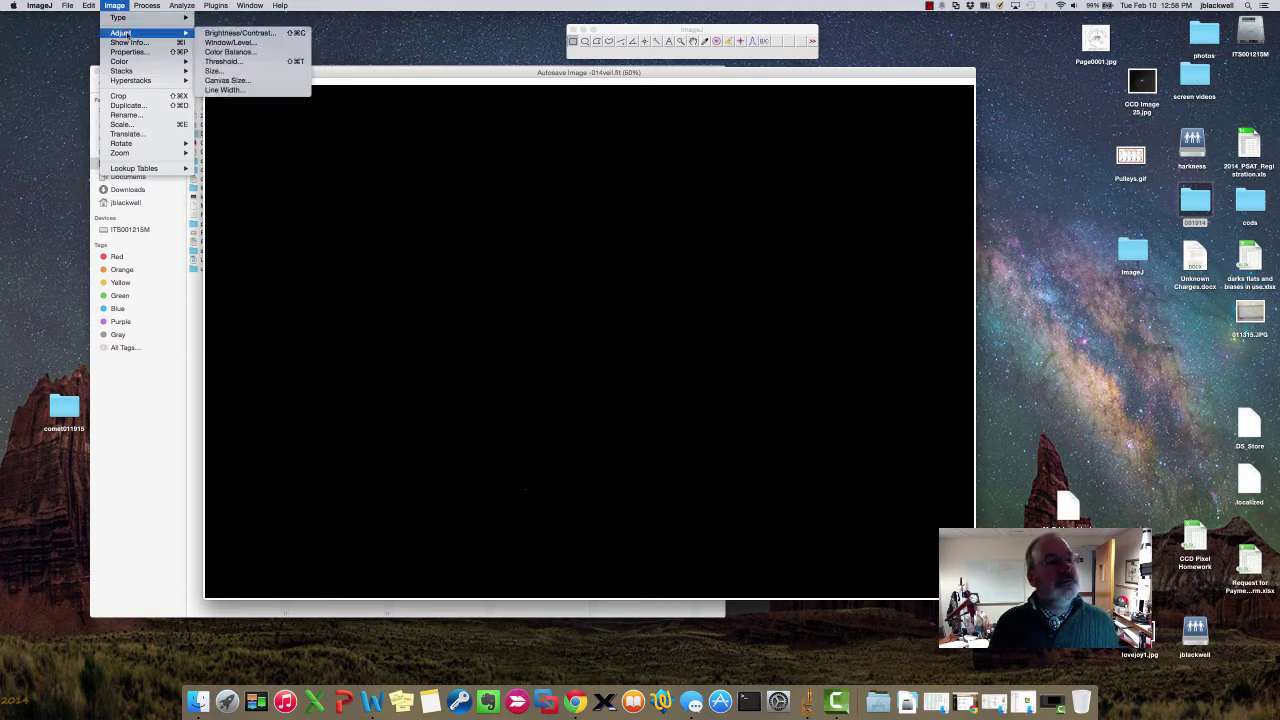
click(238, 33)
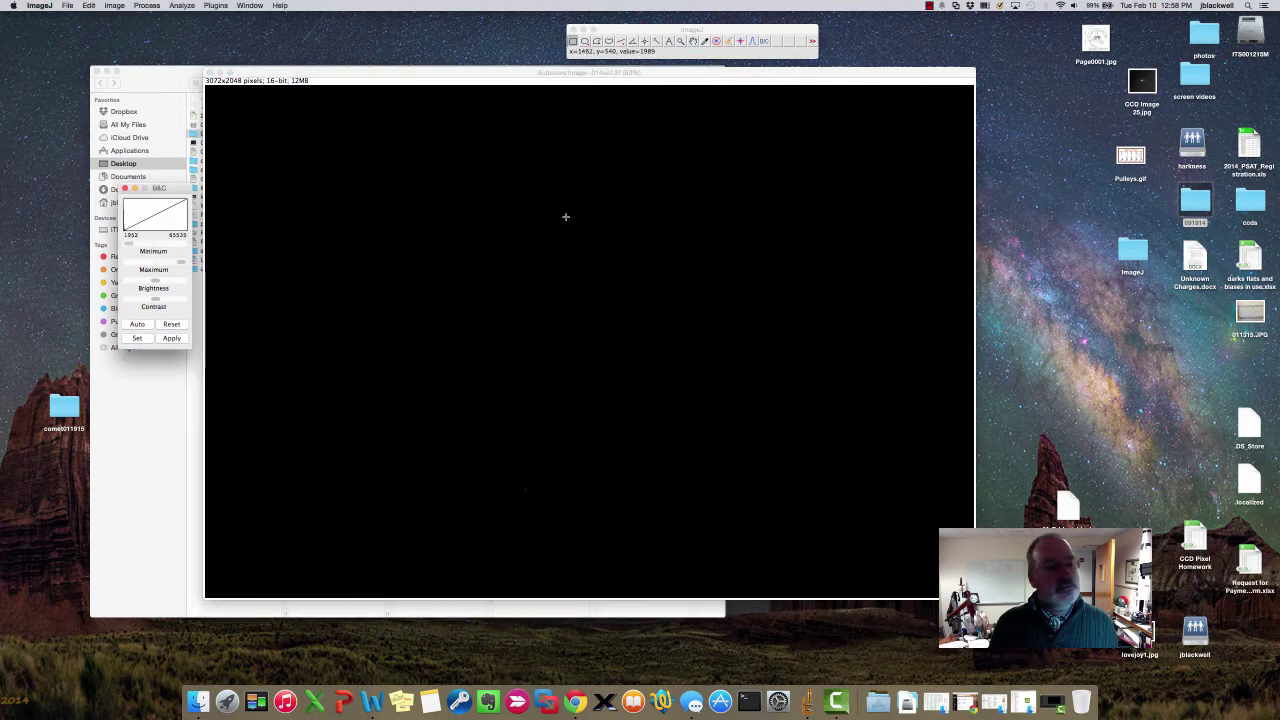
click(137, 325)
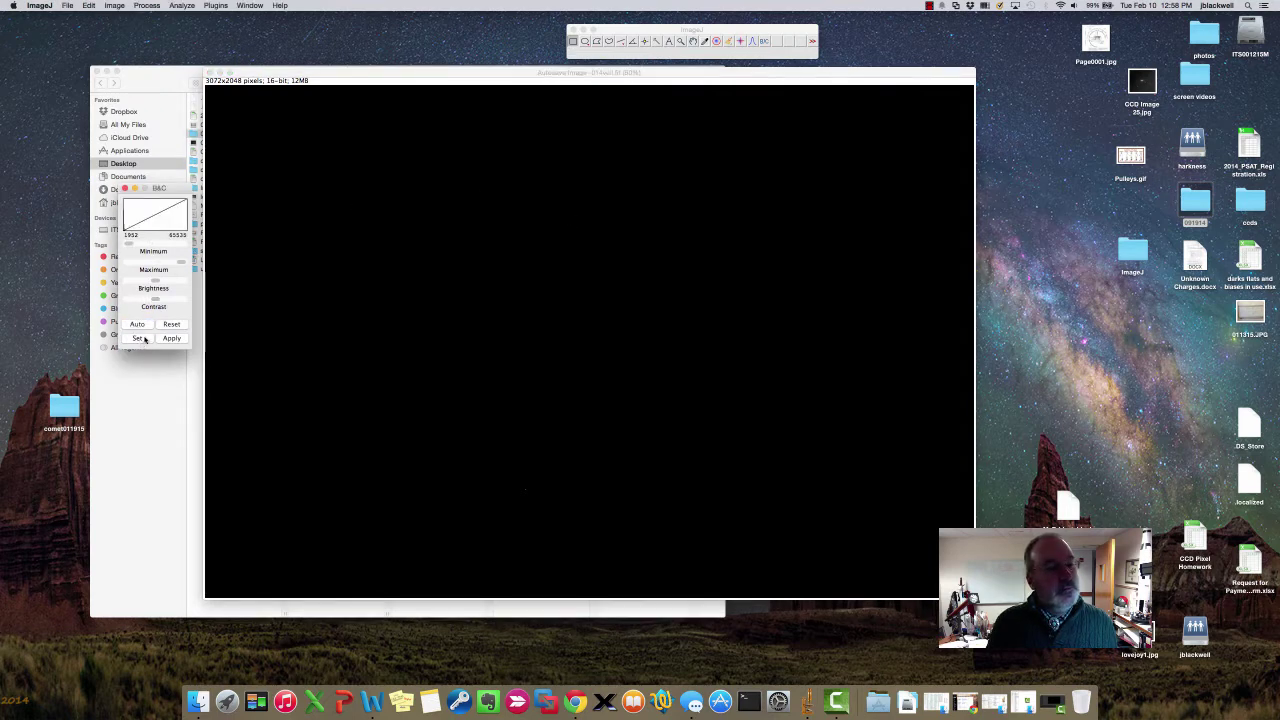
drag(179, 263, 129, 284)
mouse_move(154, 243)
mouse_down()
mouse_move(137, 245)
mouse_move(140, 259)
mouse_move(129, 248)
mouse_move(146, 246)
mouse_move(130, 247)
mouse_up()
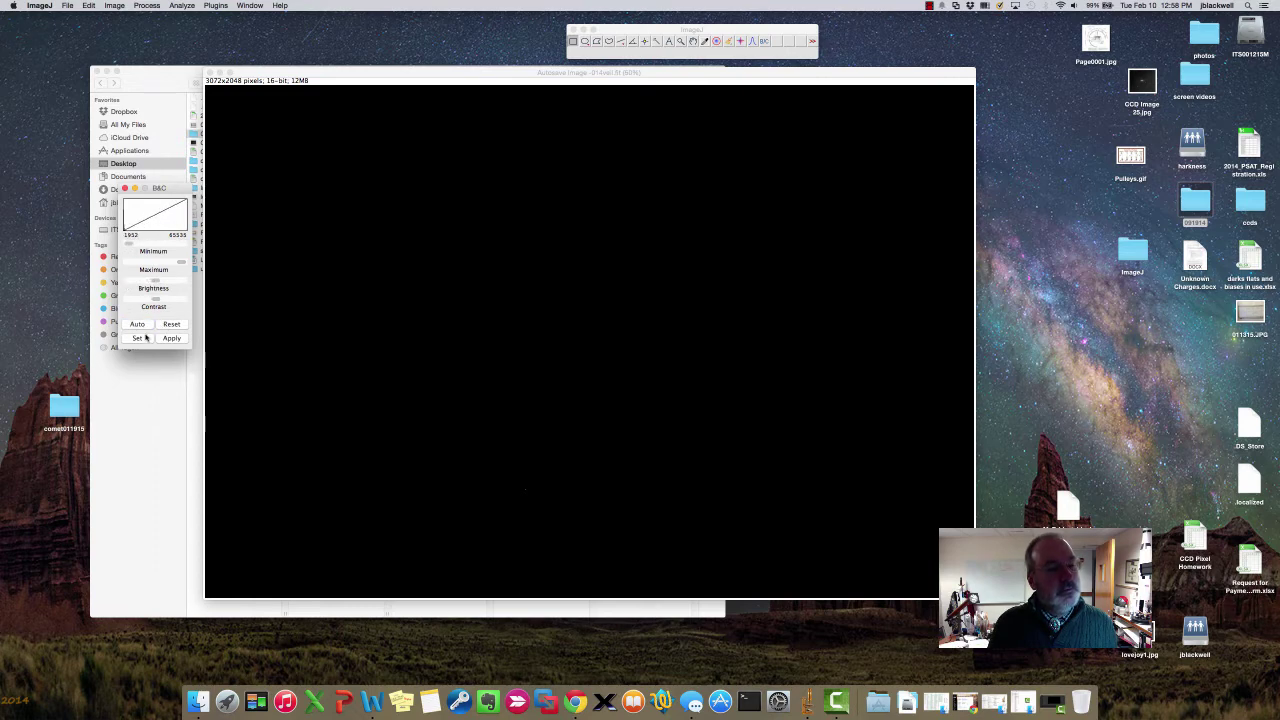
Set the exact display range to minimum 1952 and maximum 65535.
click(146, 340)
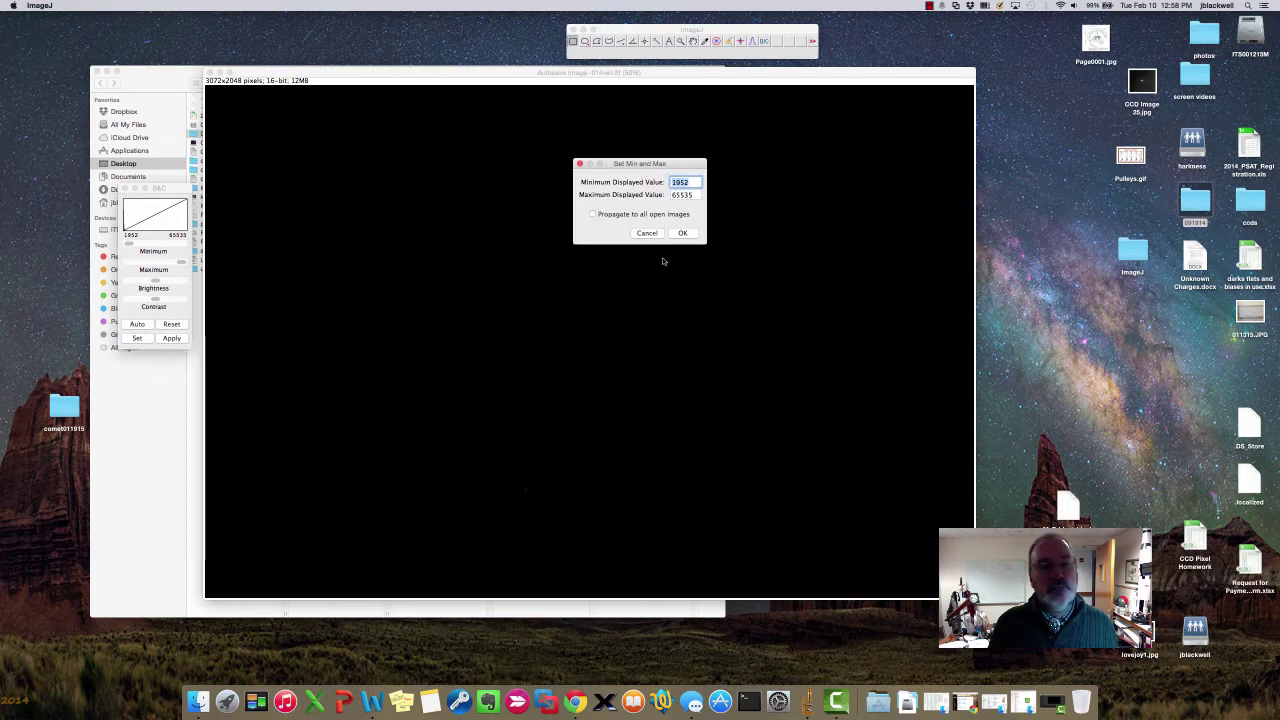
click(680, 234)
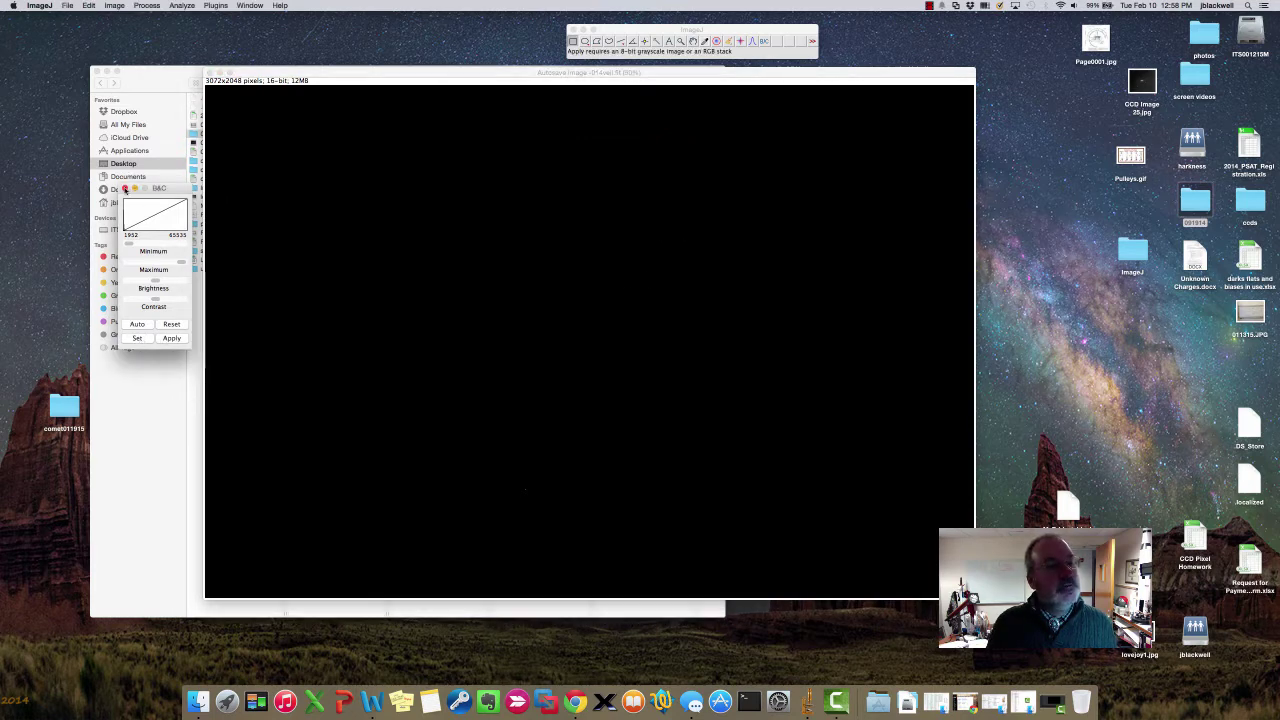
click(138, 340)
click(679, 234)
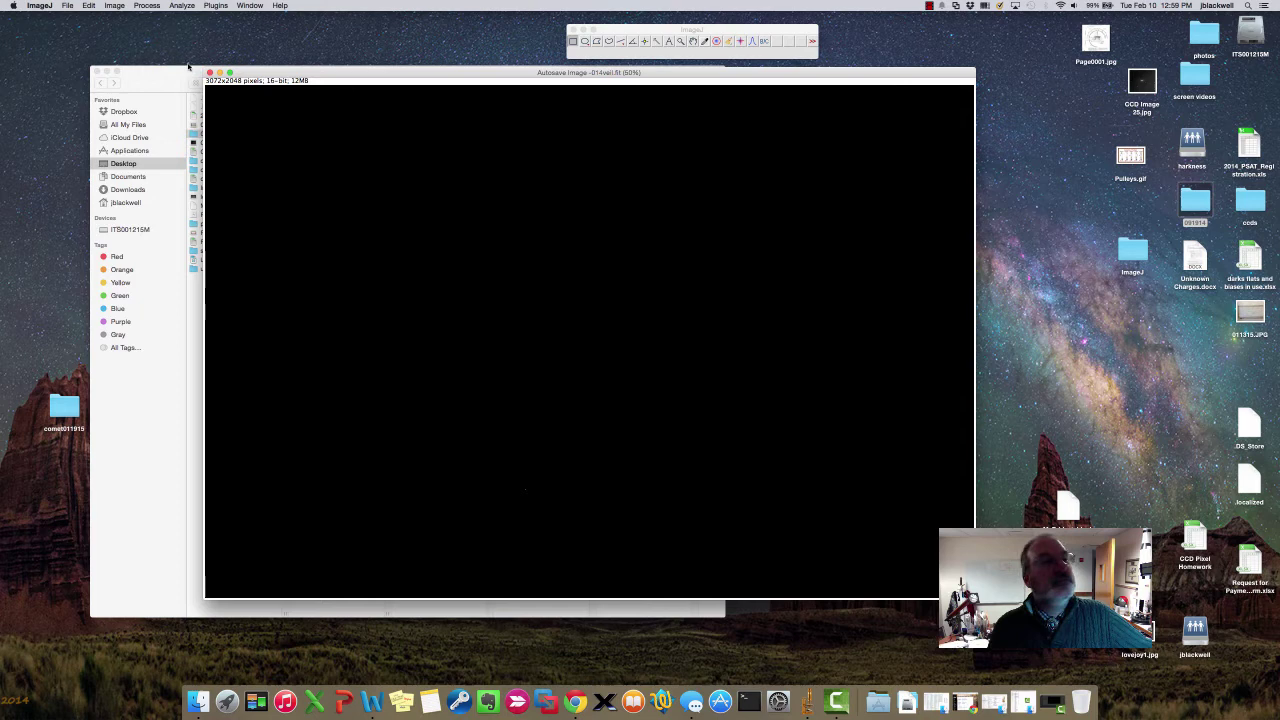
click(116, 6)
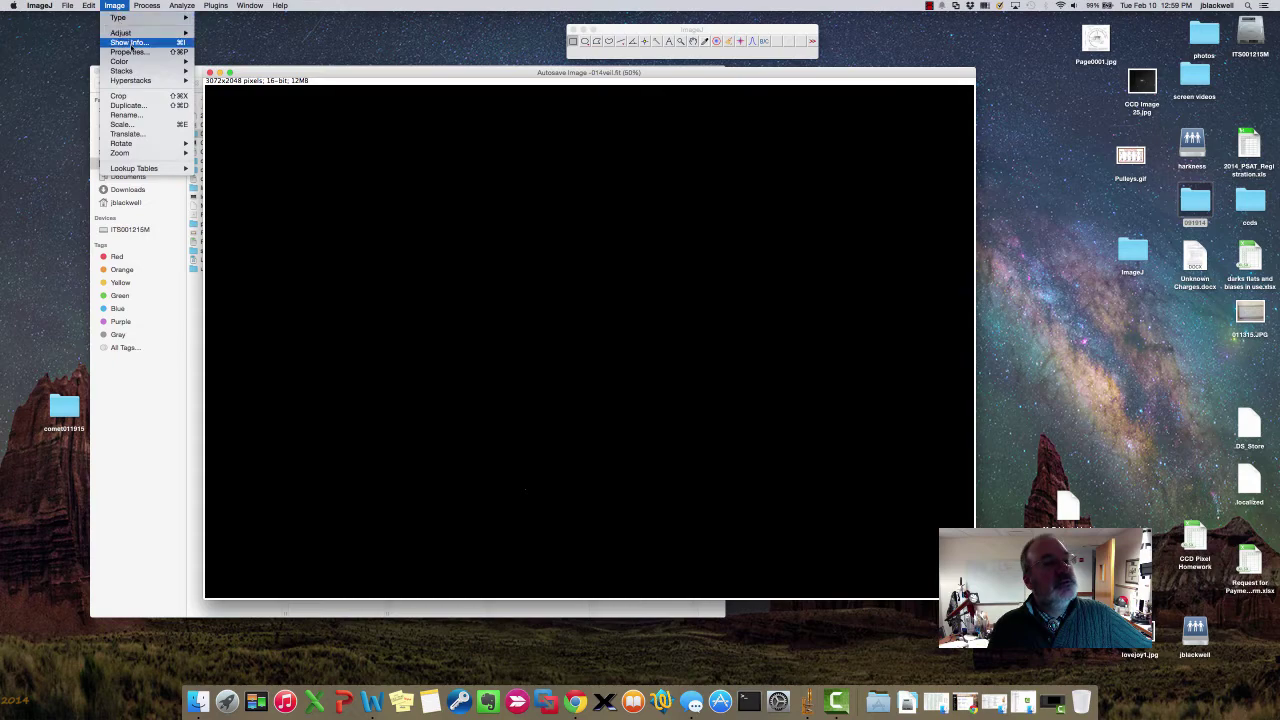
click(130, 43)
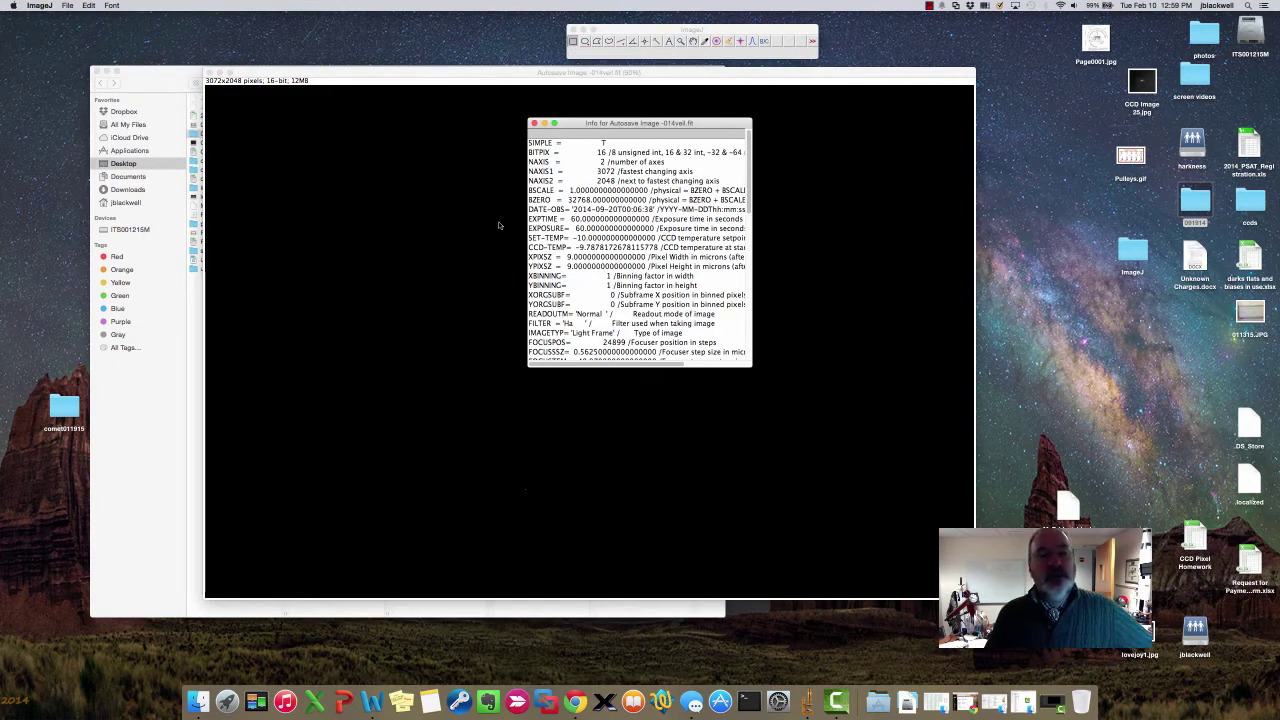
drag(754, 372, 931, 408)
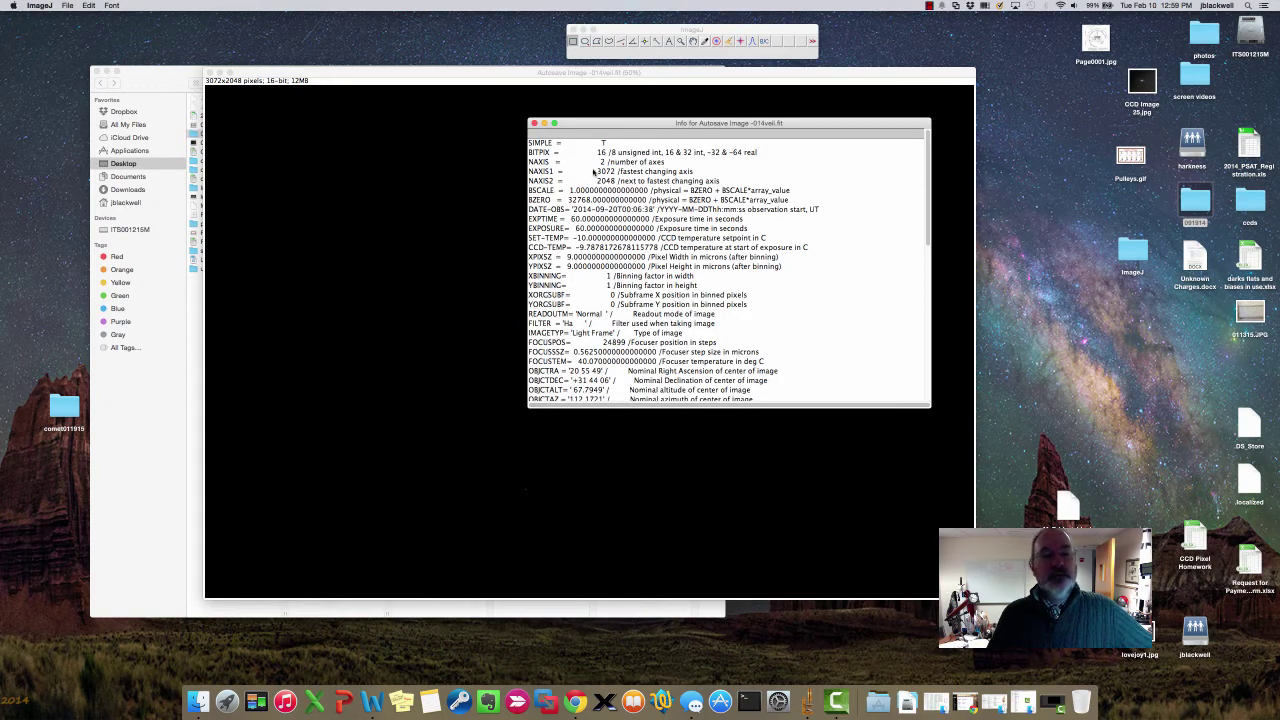
click(538, 145)
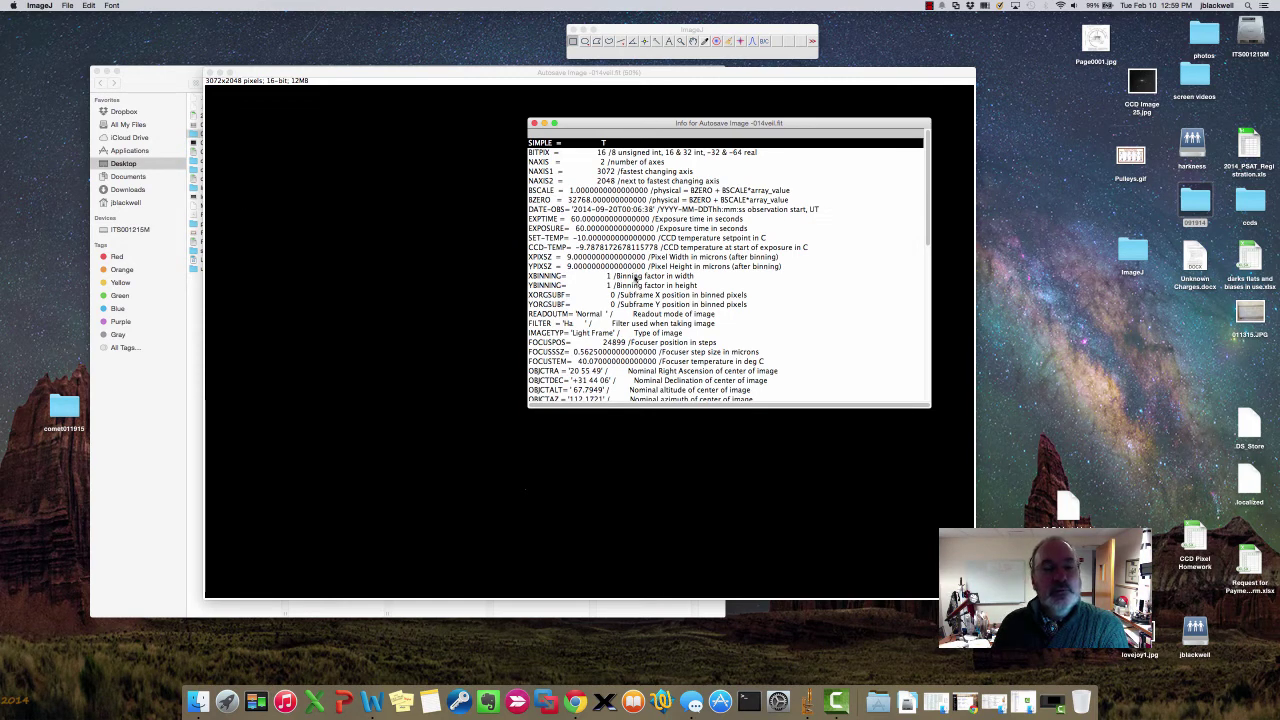
click(564, 211)
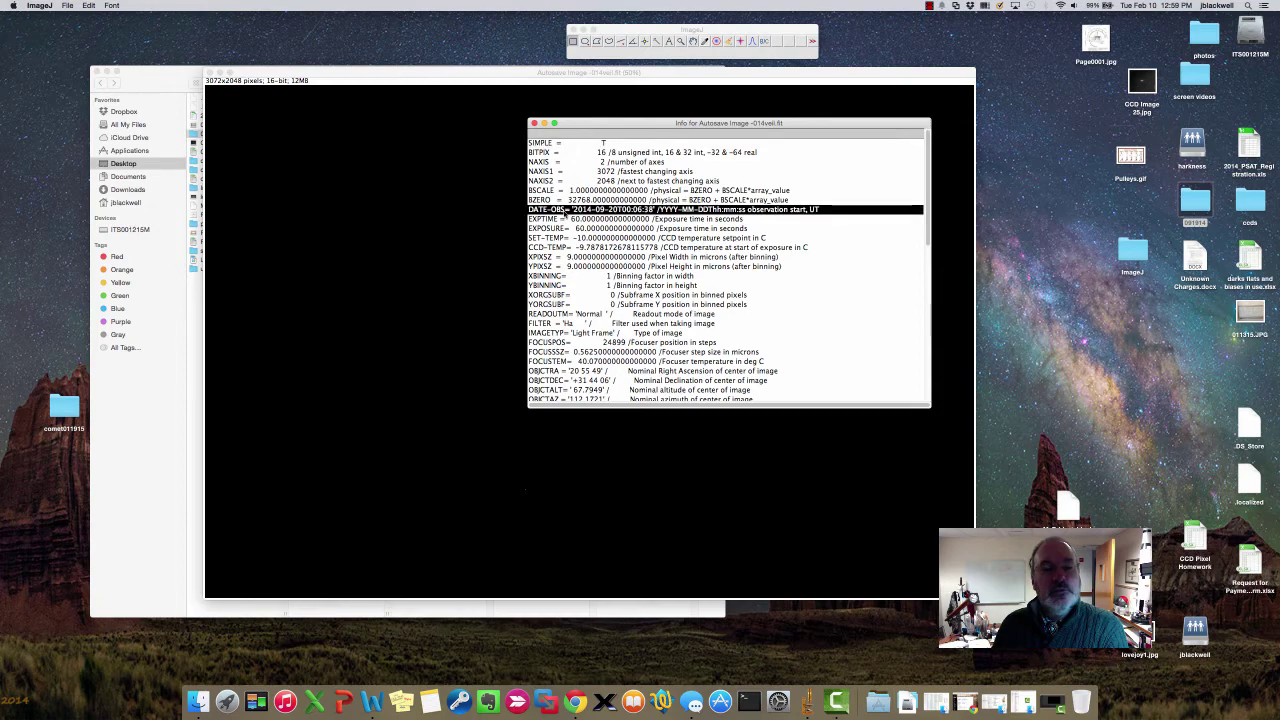
click(578, 219)
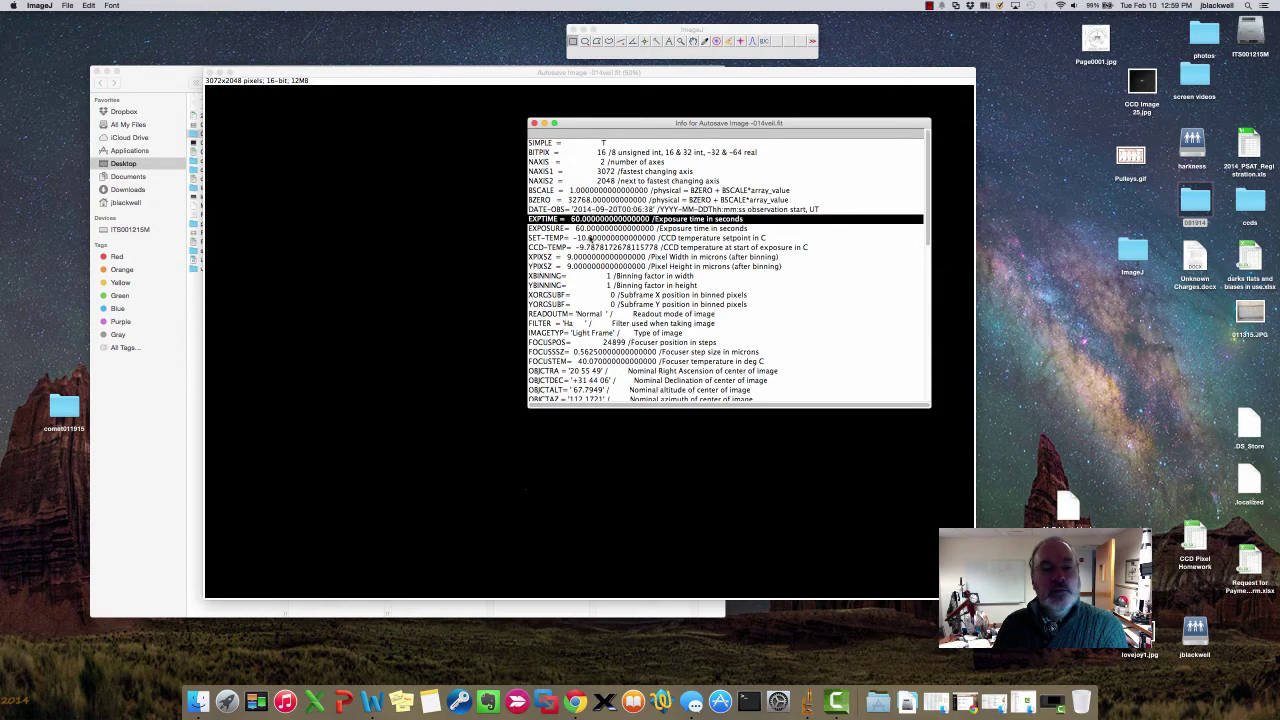
click(591, 229)
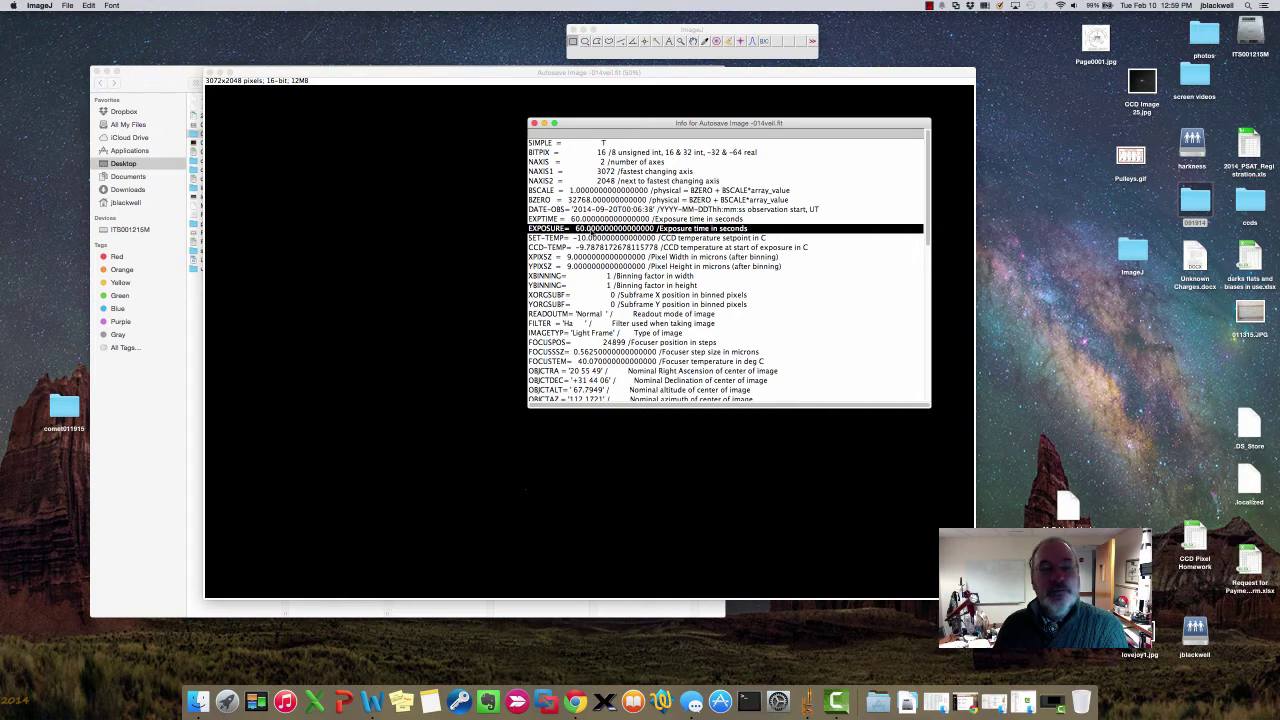
click(591, 240)
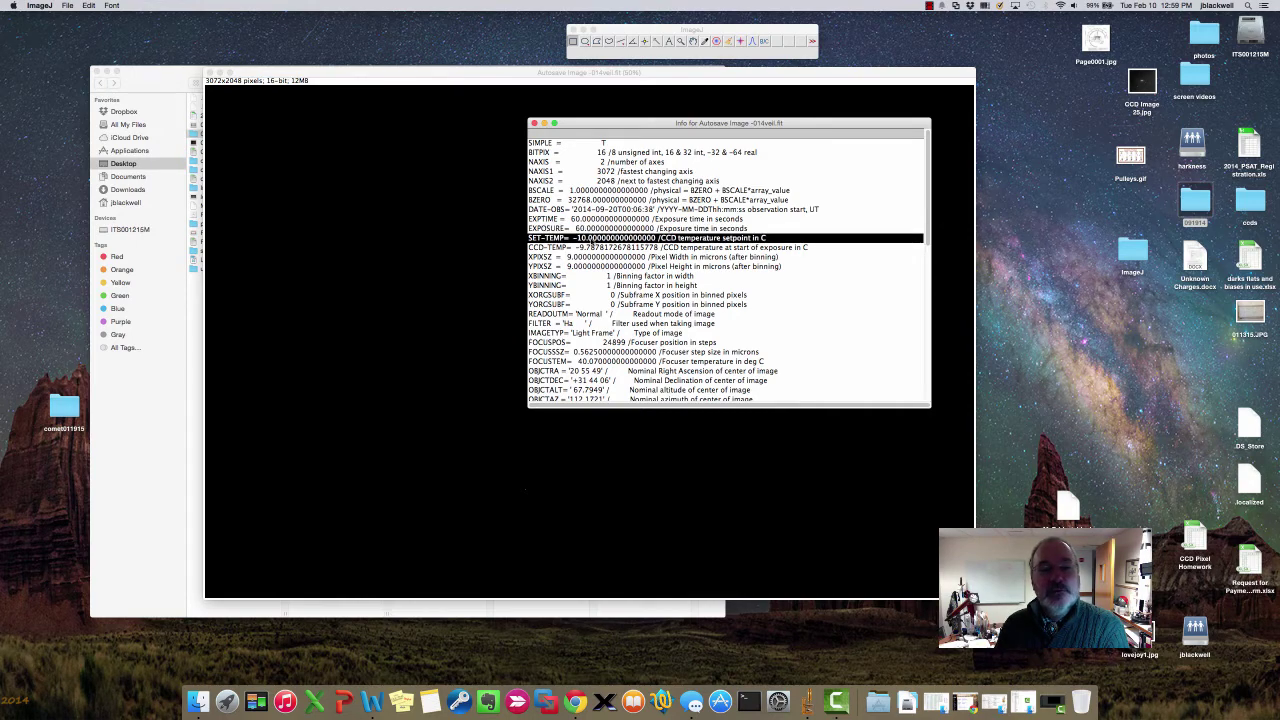
click(597, 248)
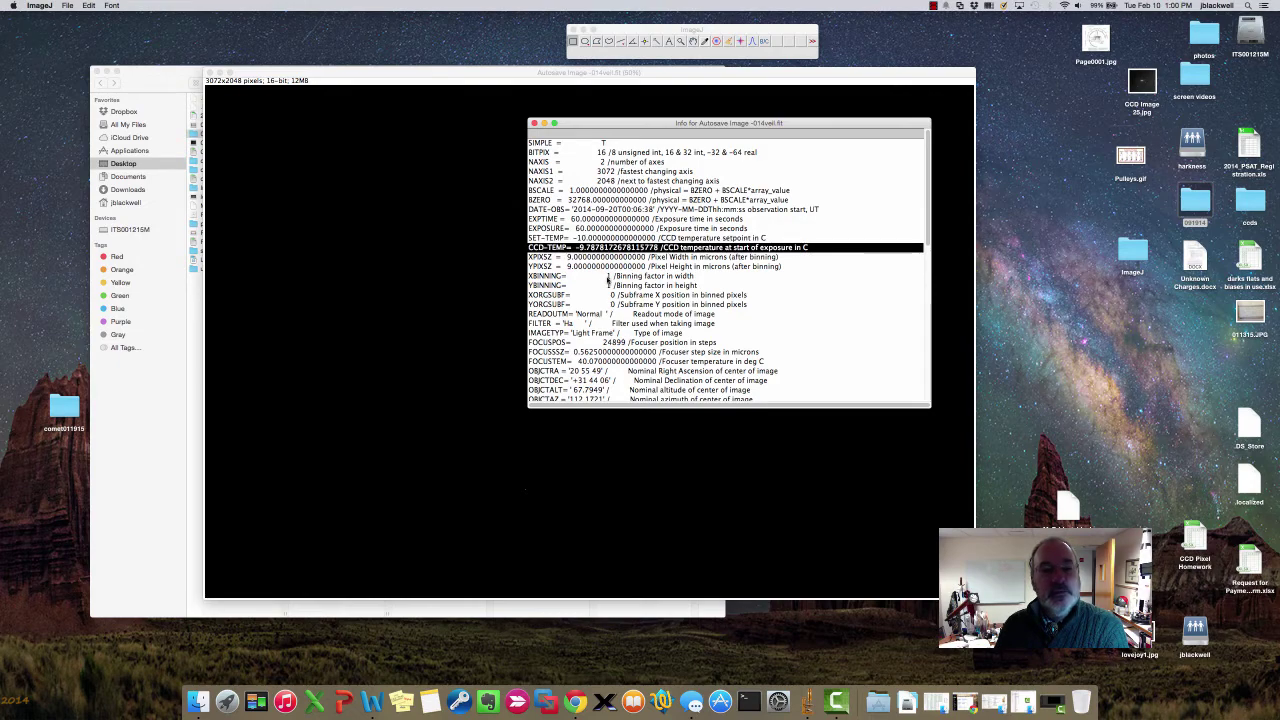
click(610, 277)
double_click(630, 286)
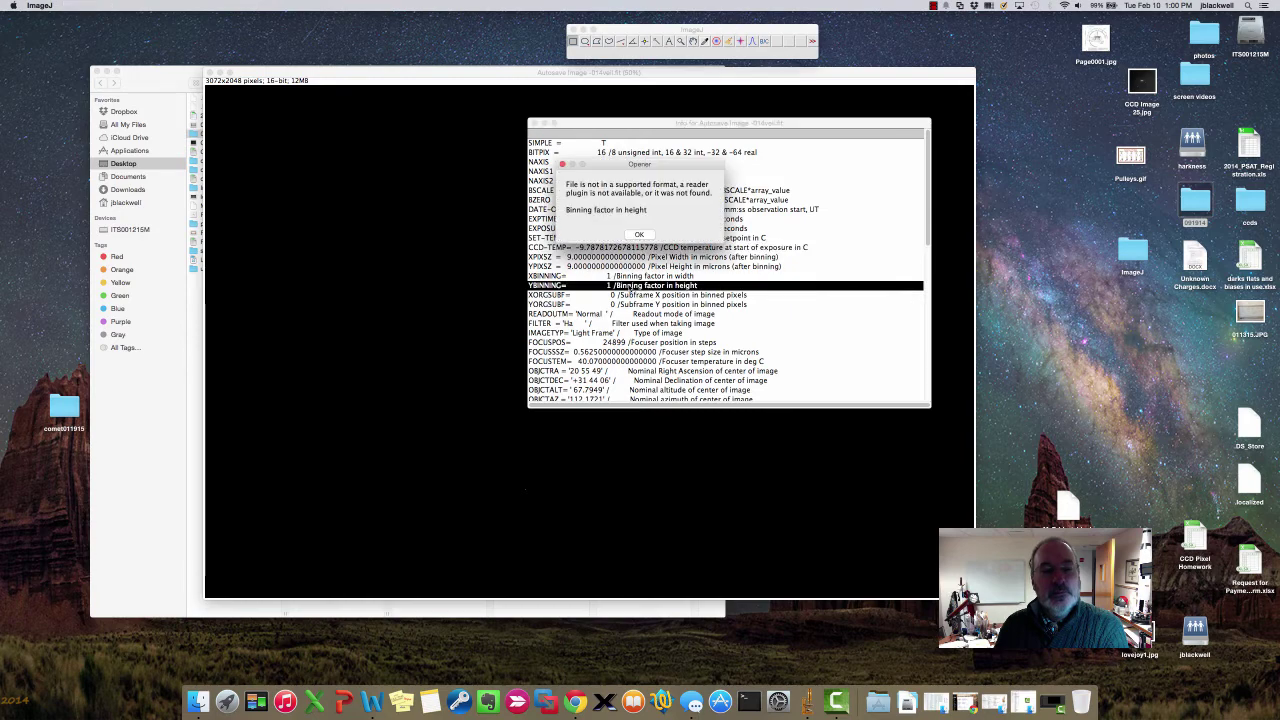
click(638, 235)
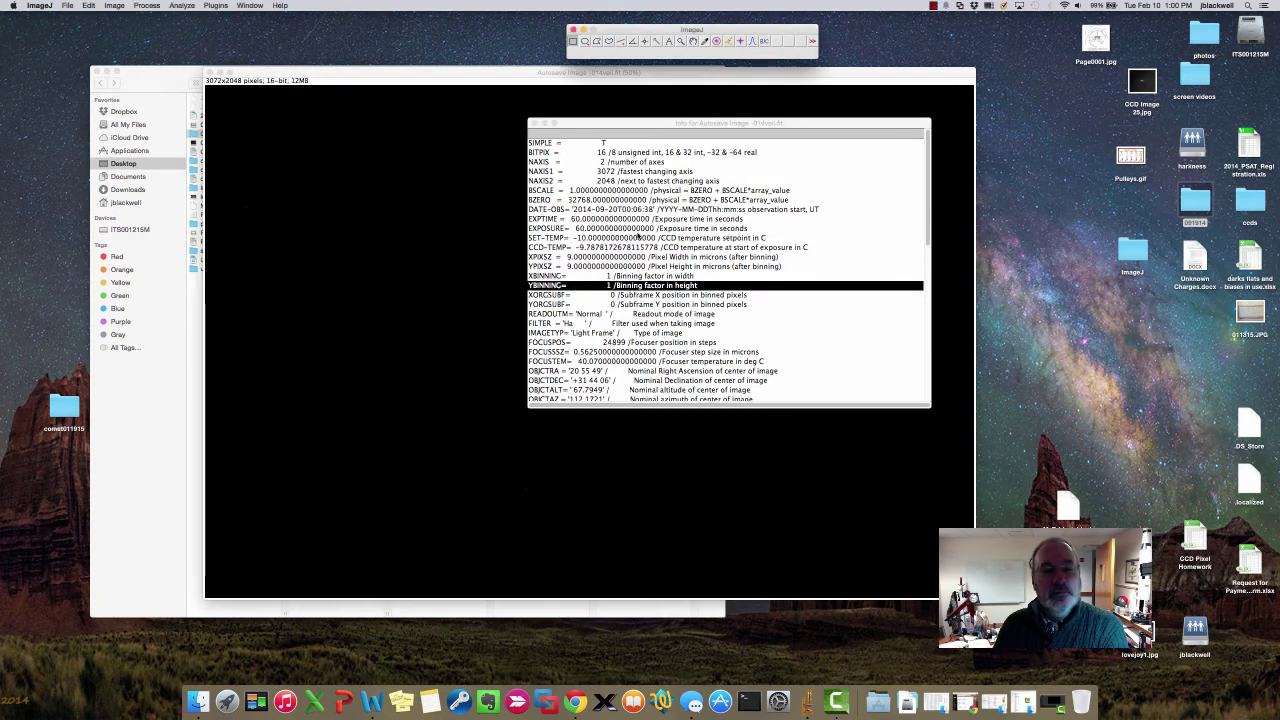
click(581, 324)
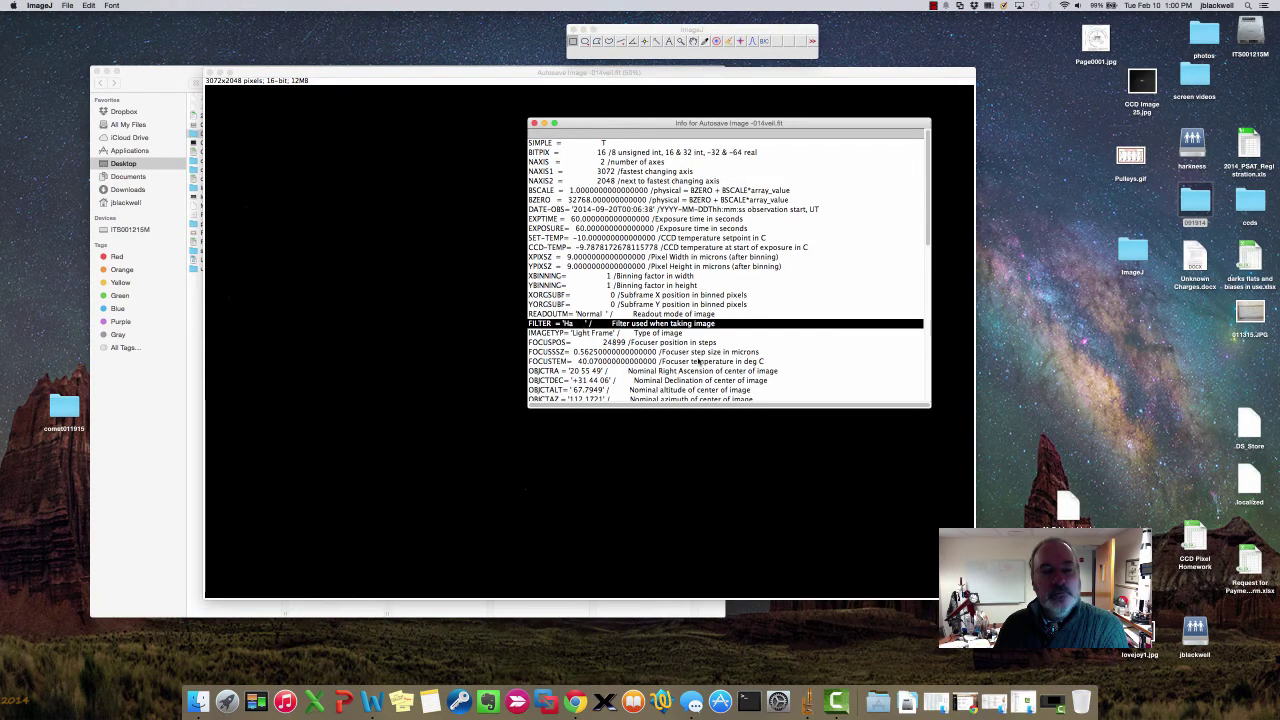
Scroll the header past IMAGETYP and END to the Title, Width, Height and Path summary.
scroll(607, 324, down, 1)
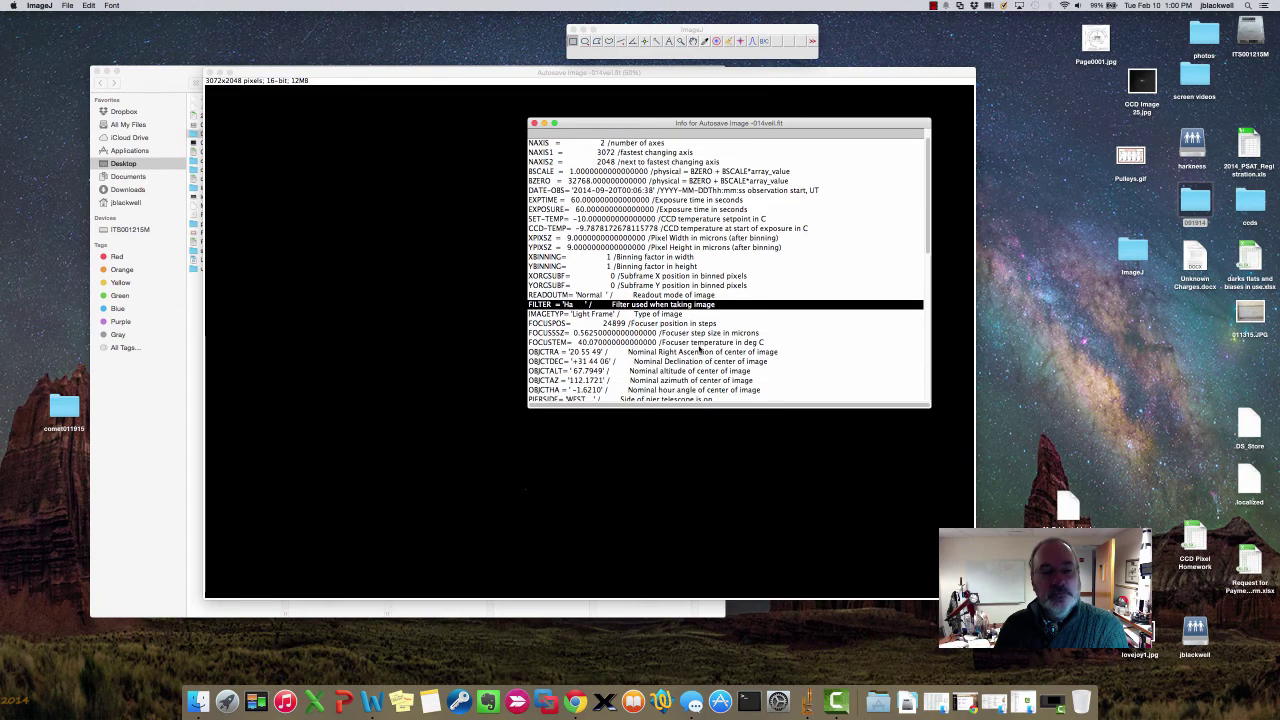
click(604, 315)
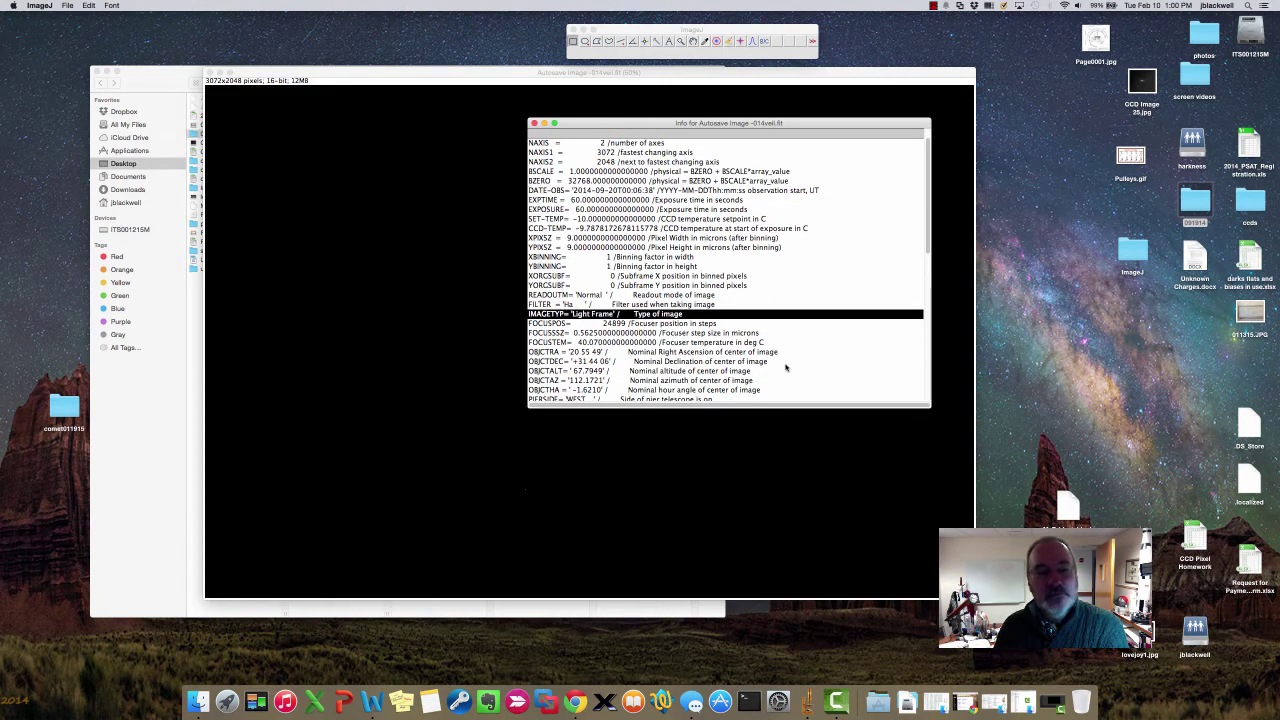
scroll(636, 334, down, 3)
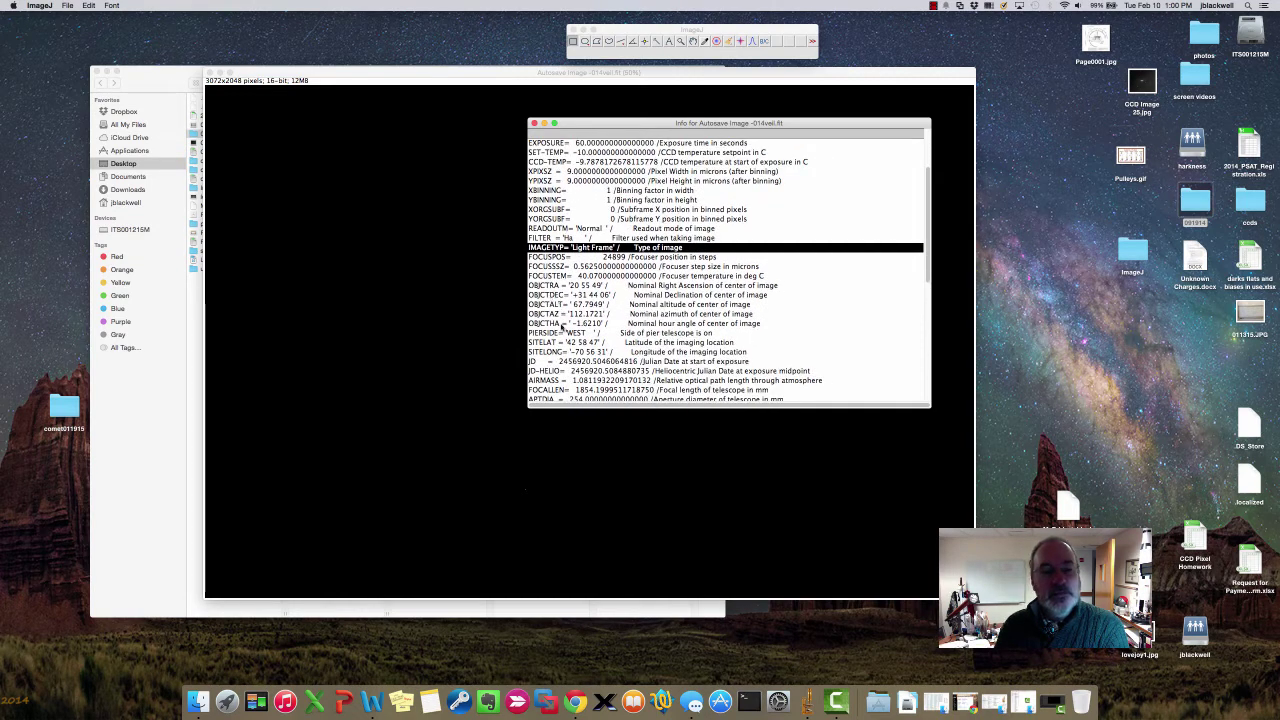
scroll(629, 340, down, 2)
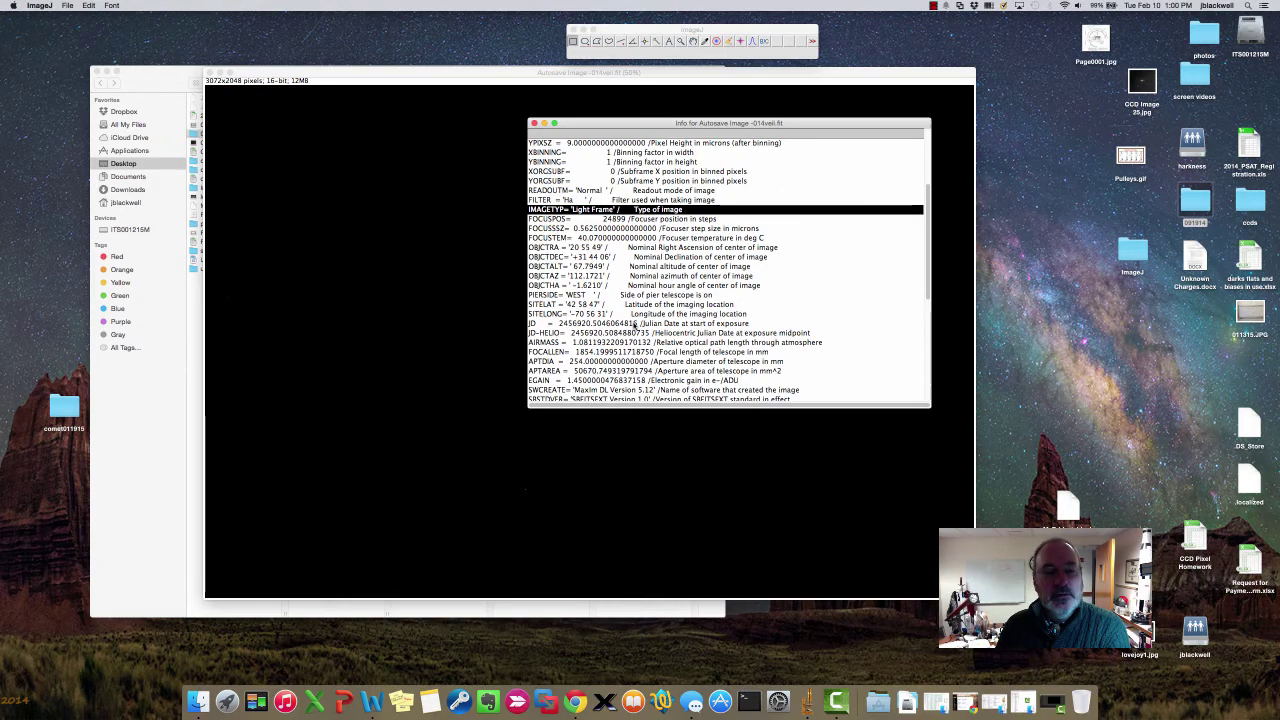
scroll(582, 298, down, 3)
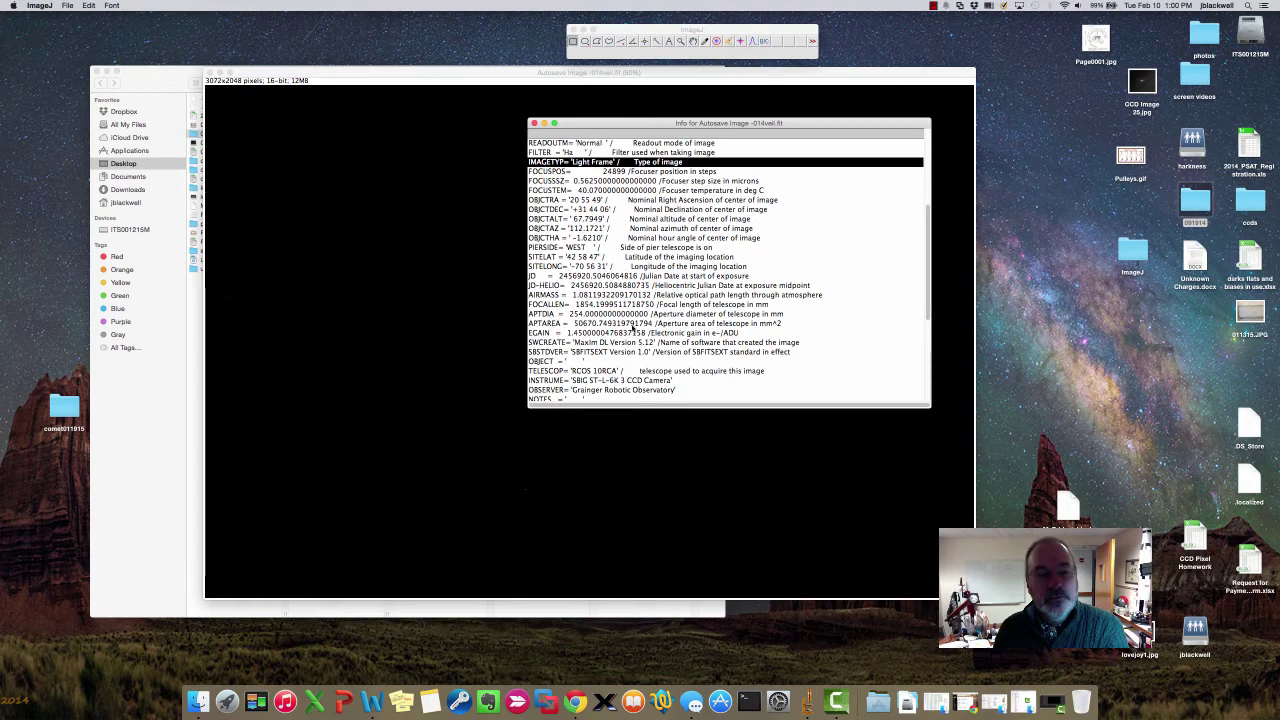
scroll(640, 318, down, 2)
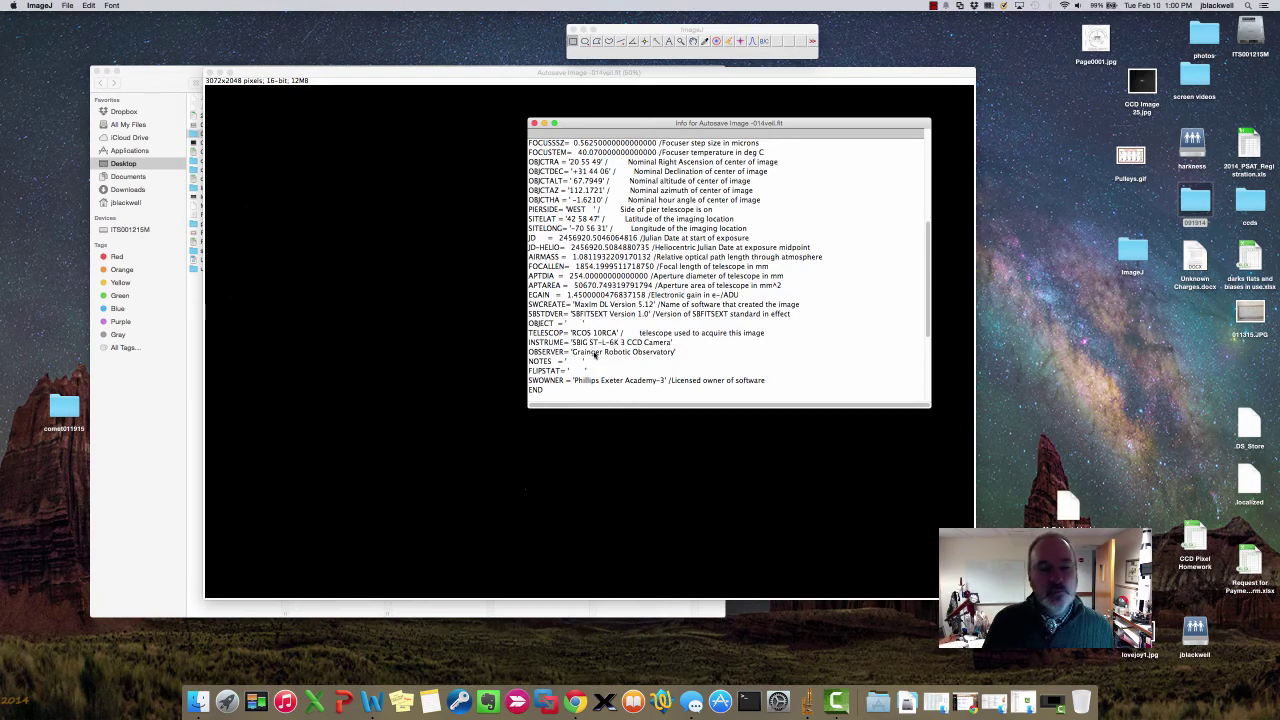
scroll(630, 356, down, 5)
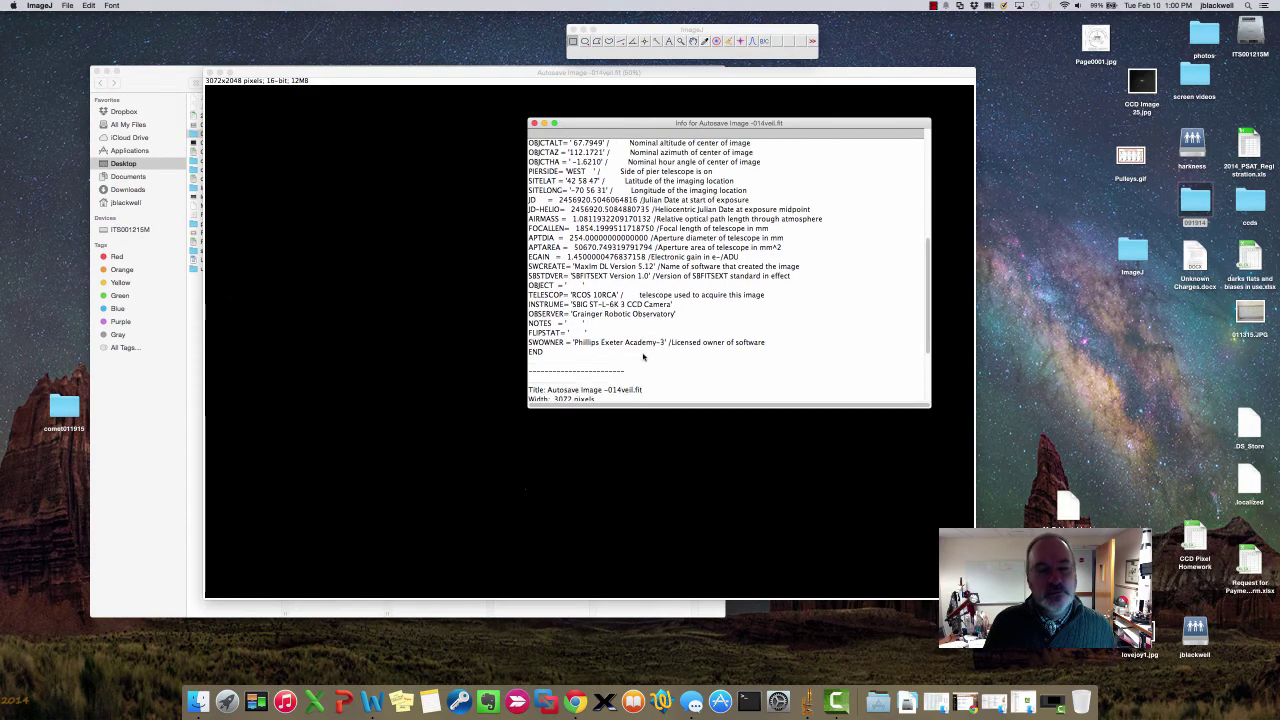
scroll(650, 354, down, 1)
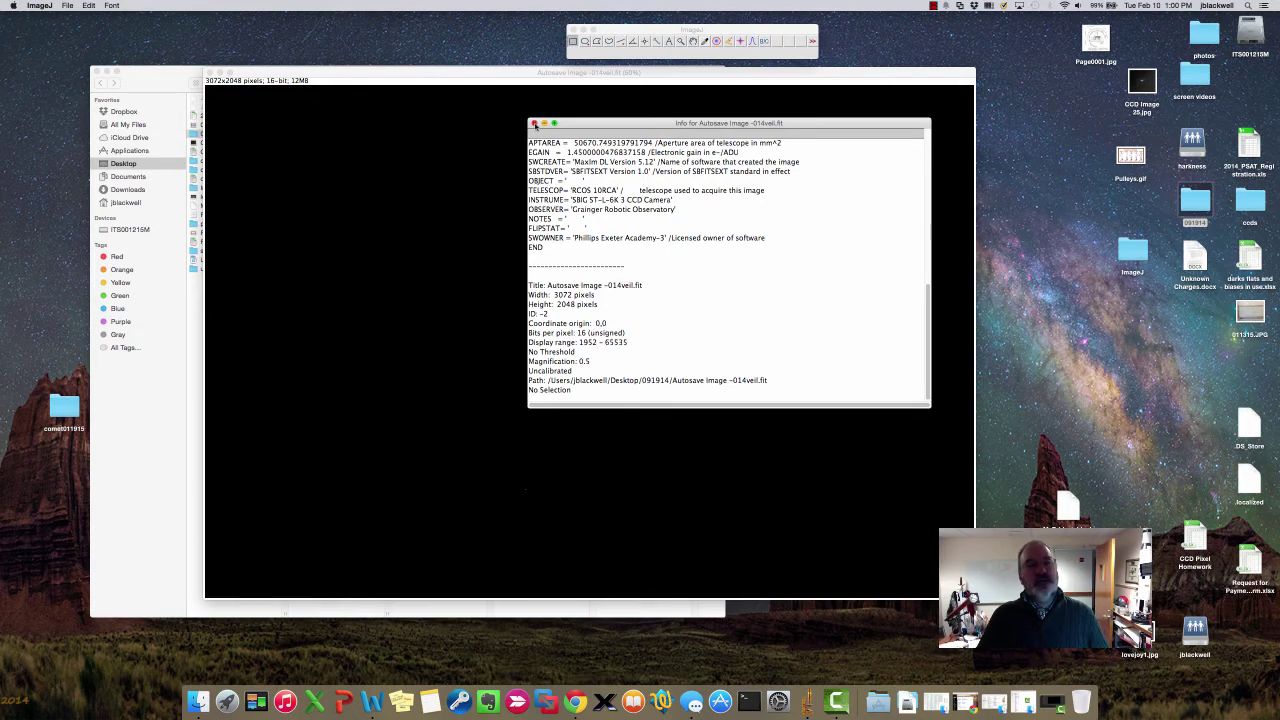
Close the info and -014veil windows and open Autosave Image -003veil.fit.
click(535, 124)
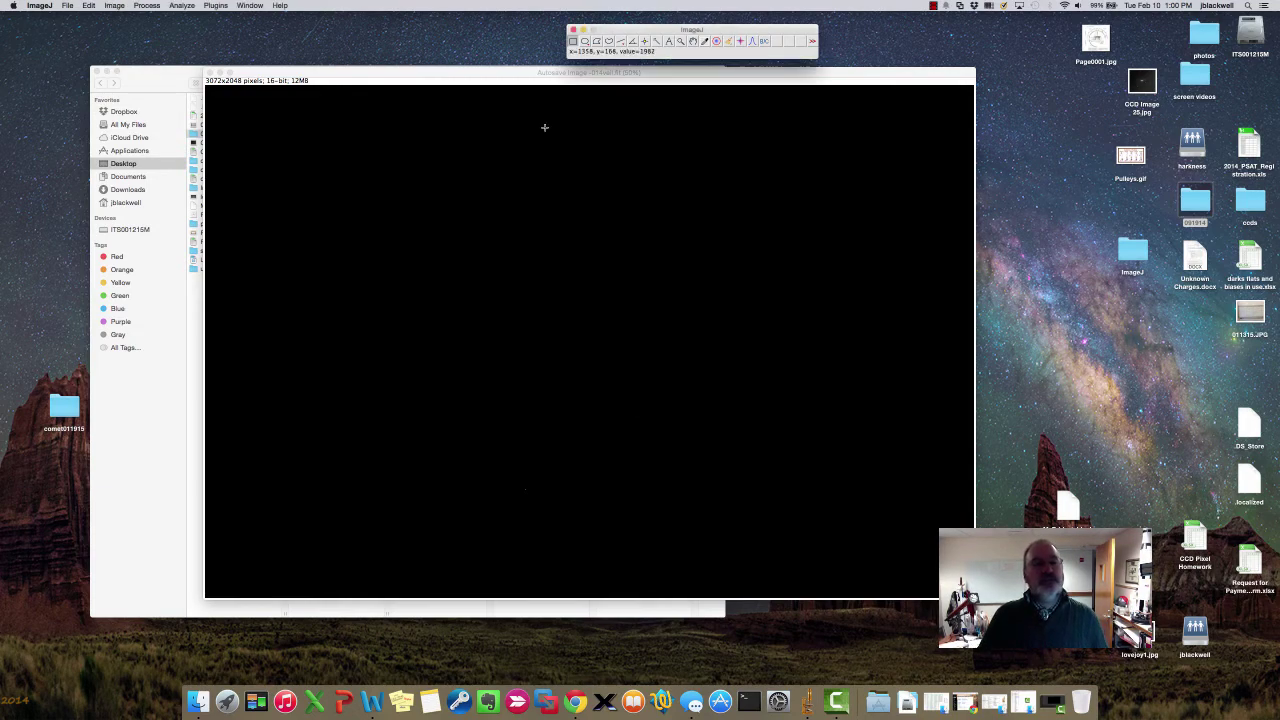
click(210, 76)
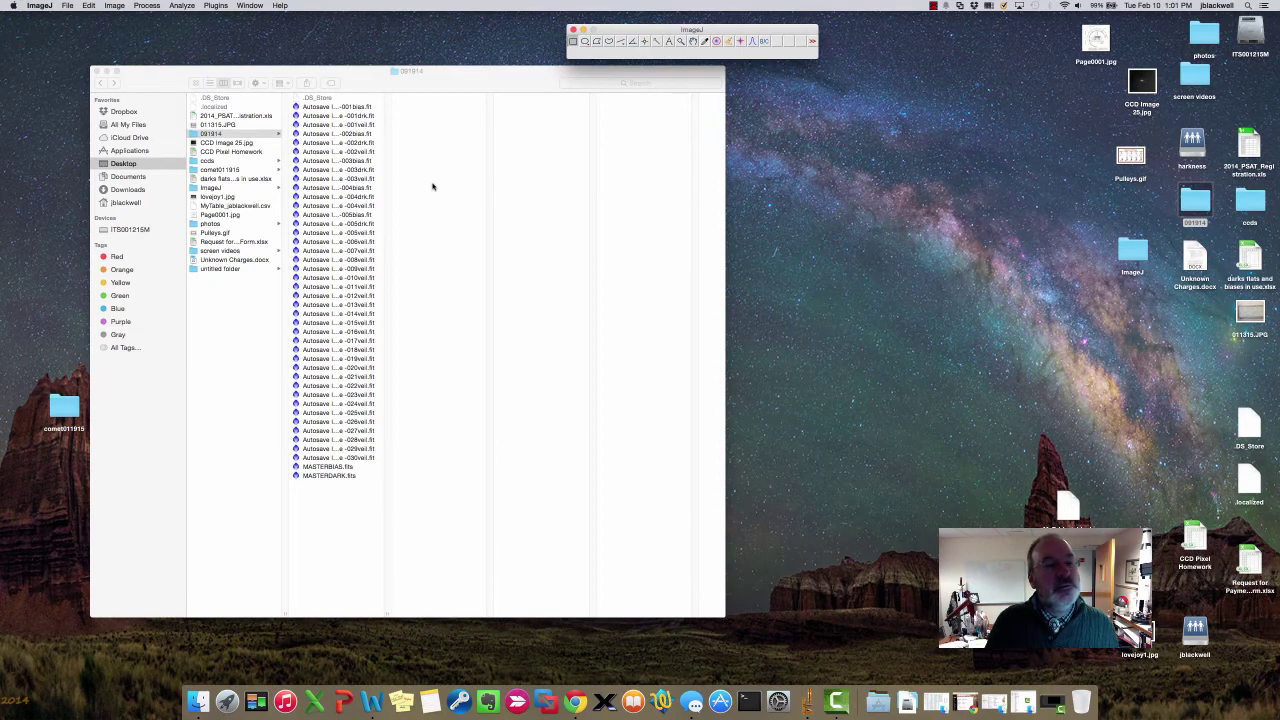
double_click(356, 181)
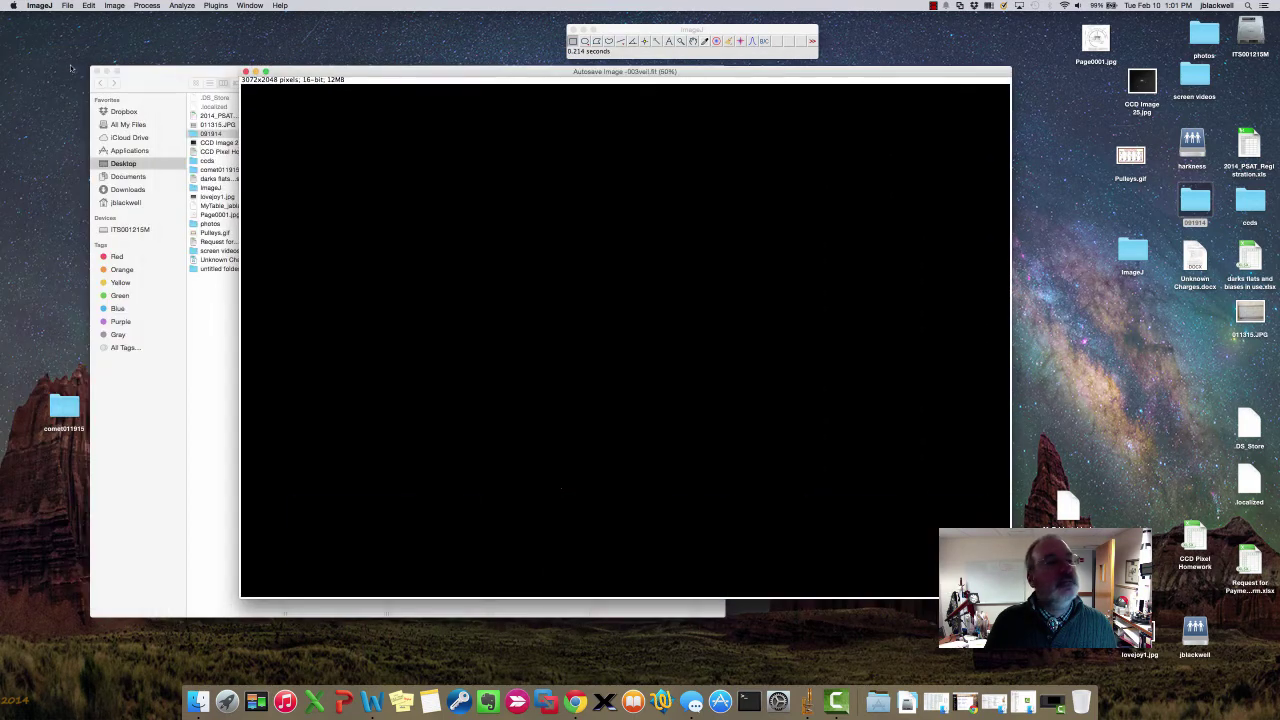
Open Brightness/Contrast, attempt Apply on the -003veil frame, then close that image.
click(147, 6)
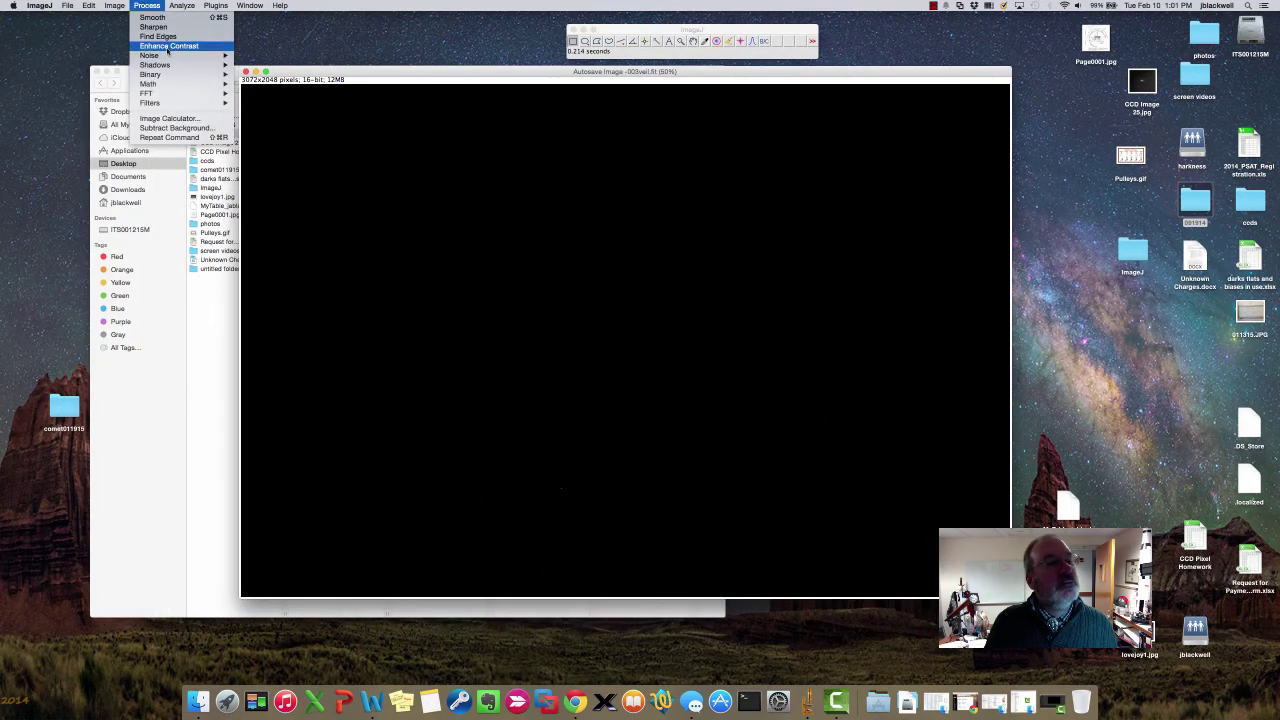
mouse_move(115, 6)
mouse_move(125, 33)
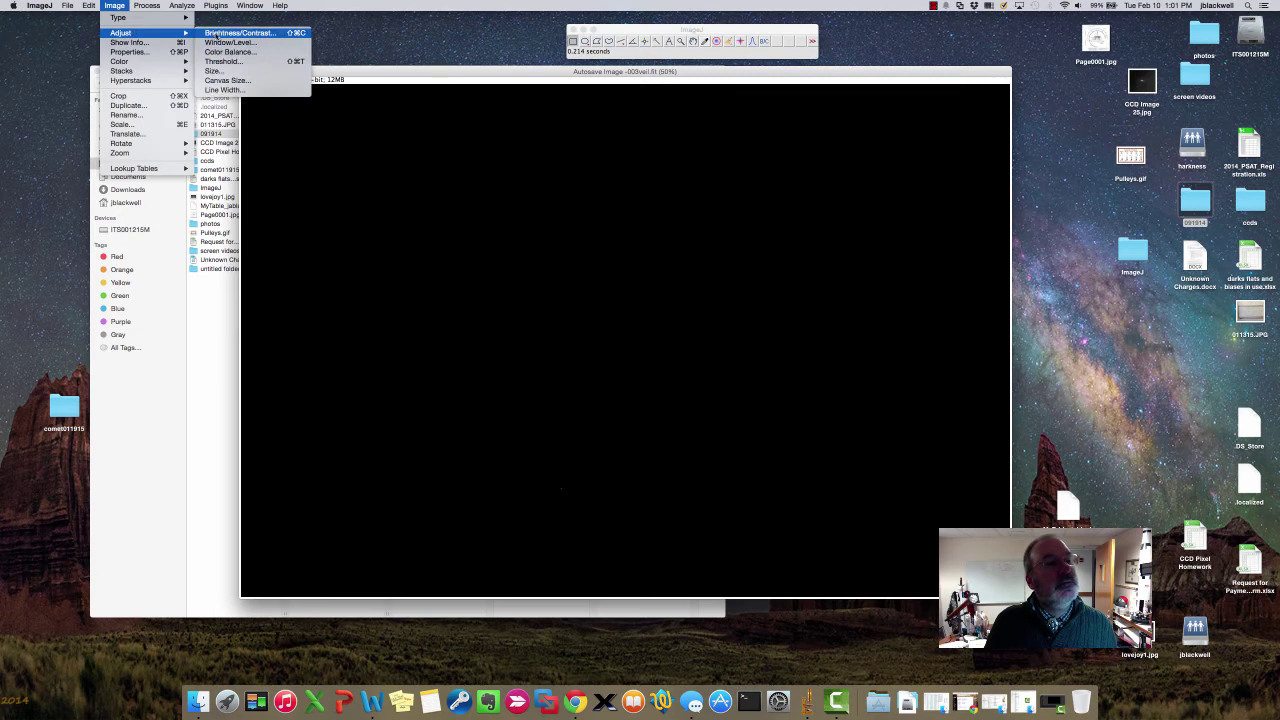
click(232, 33)
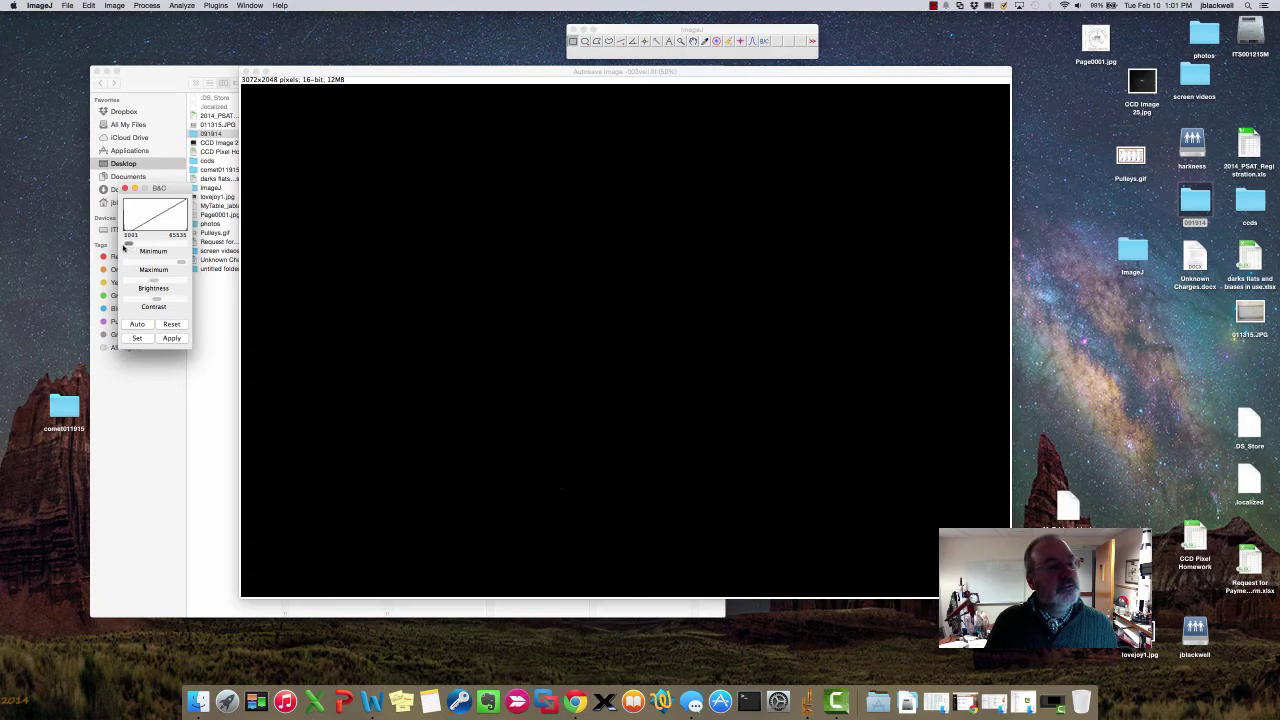
click(164, 338)
click(246, 74)
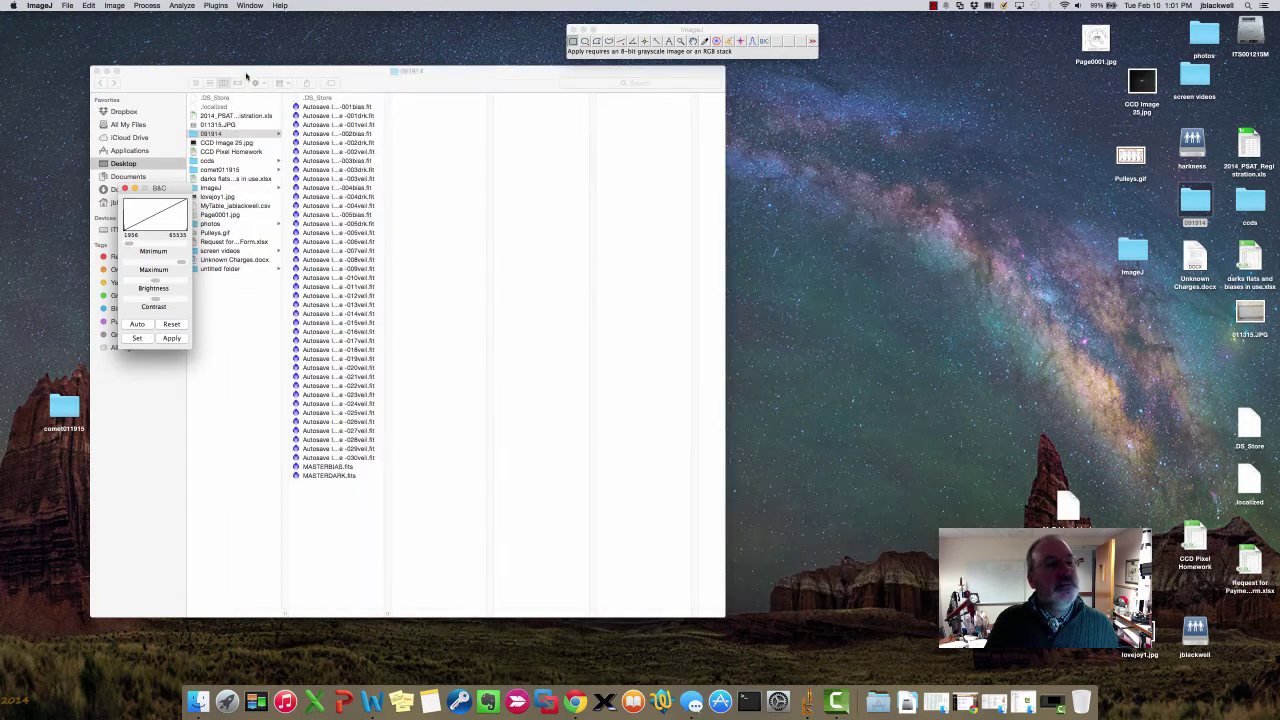
Close the Brightness/Contrast dialog and nudge the ImageJ toolbar slightly left.
click(125, 189)
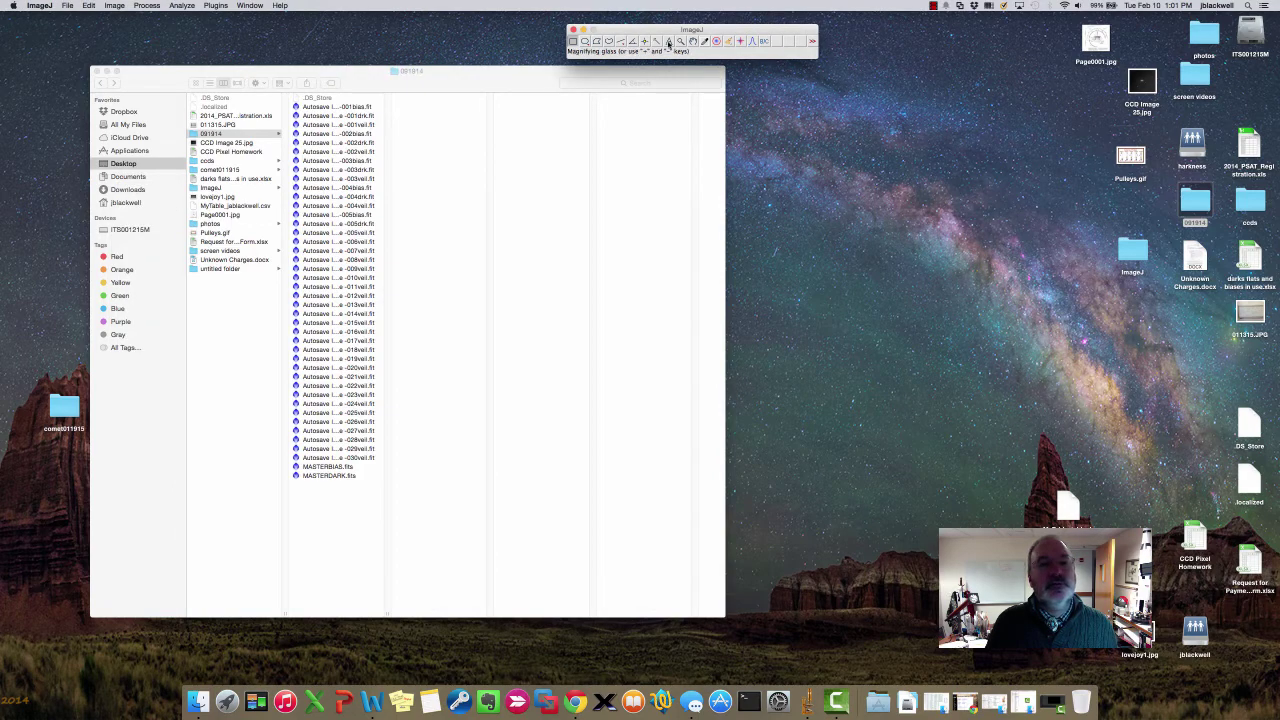
drag(681, 33, 675, 33)
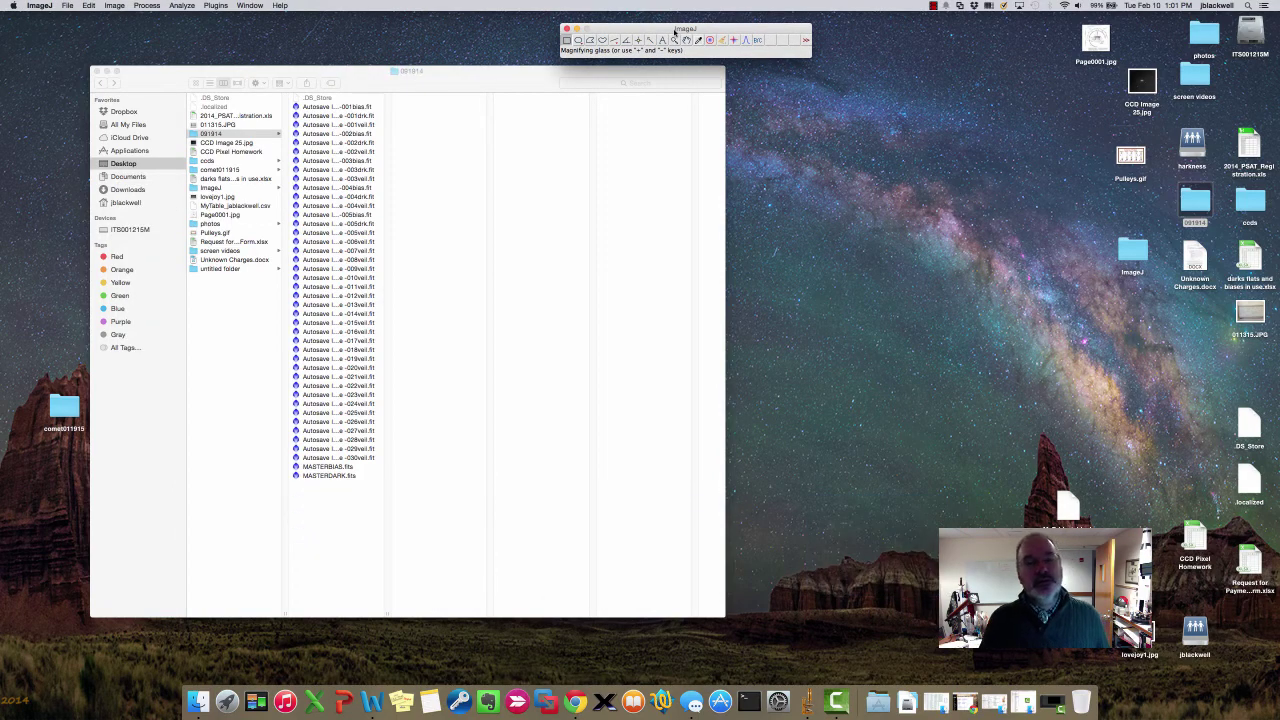